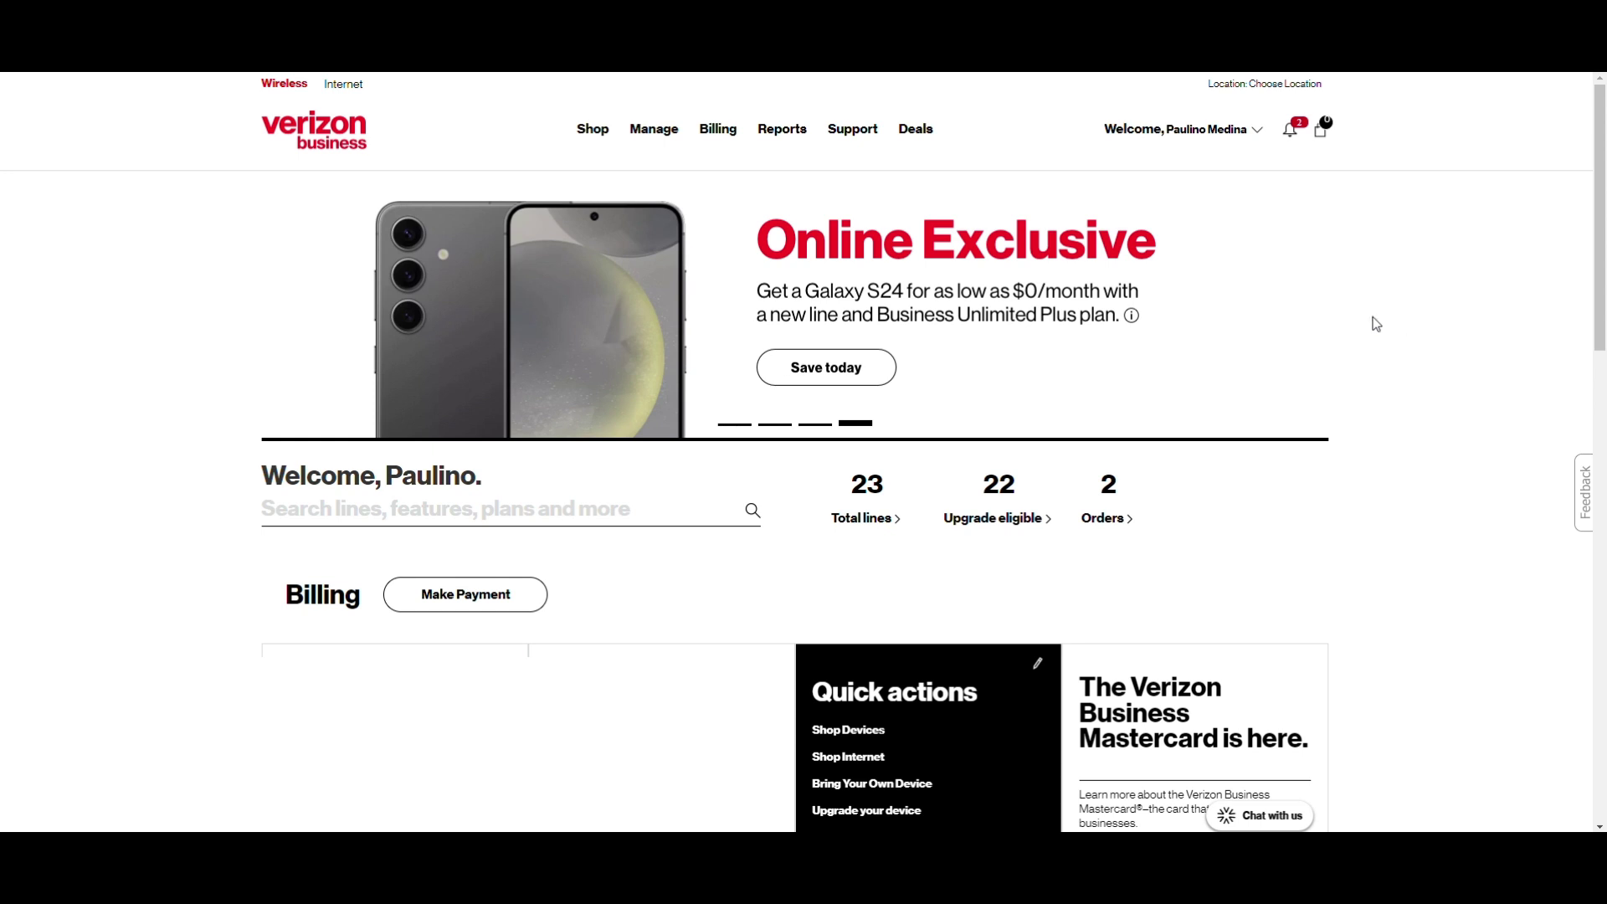
- Go to the Product Tools page listing all product portals via Manage > Product Portals
{"action": "left_click", "coordinate": [645, 135]}
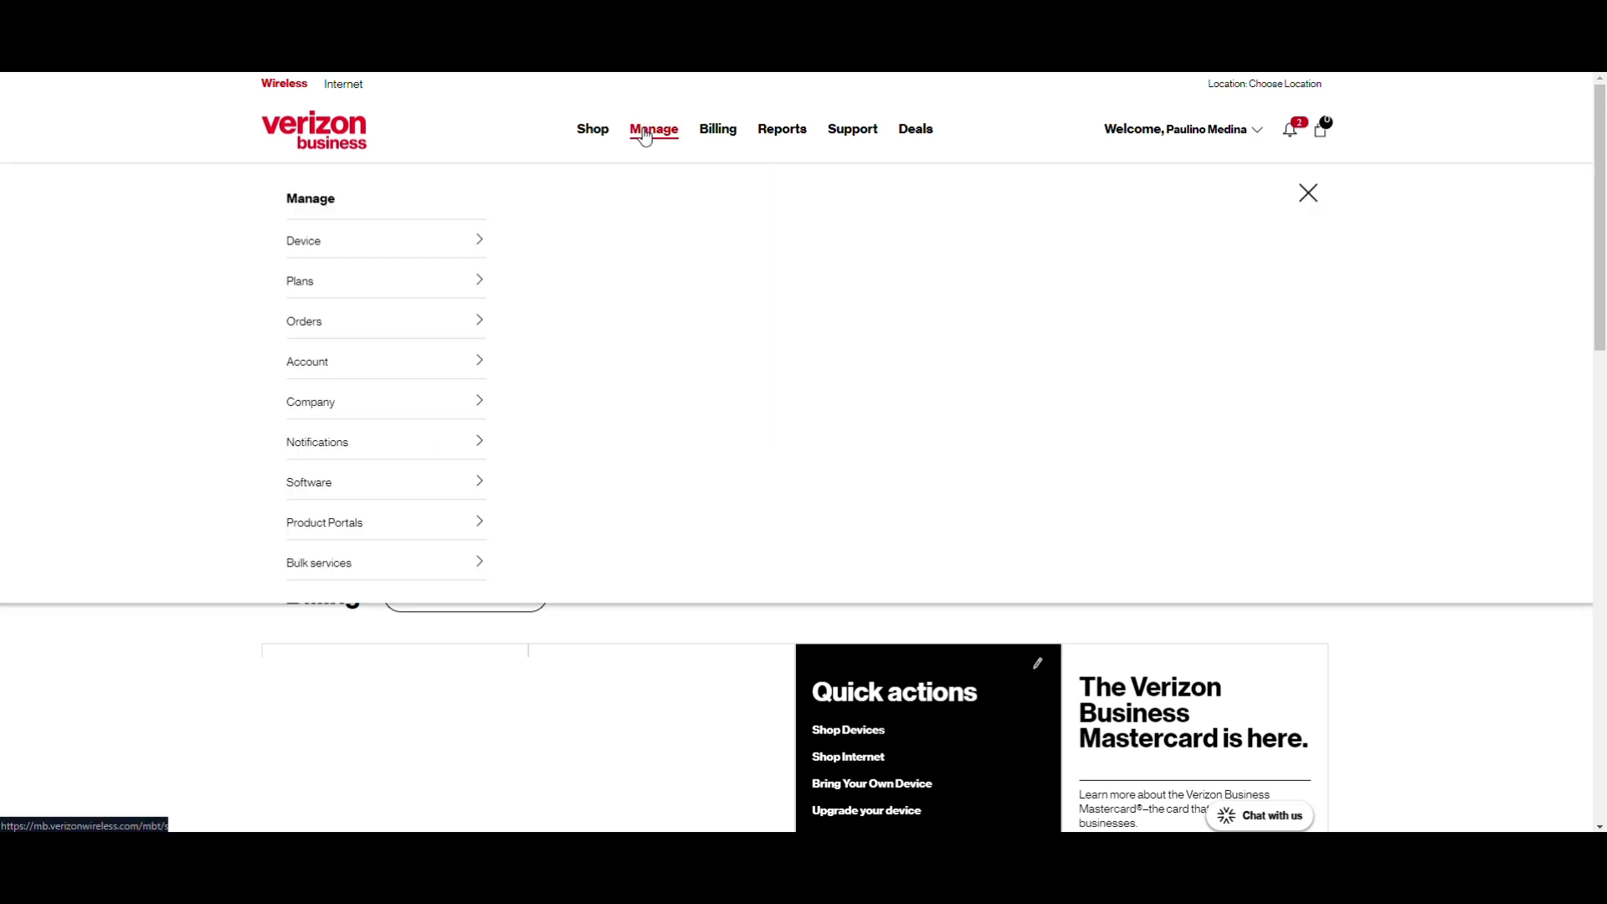
{"action": "left_click", "coordinate": [349, 525]}
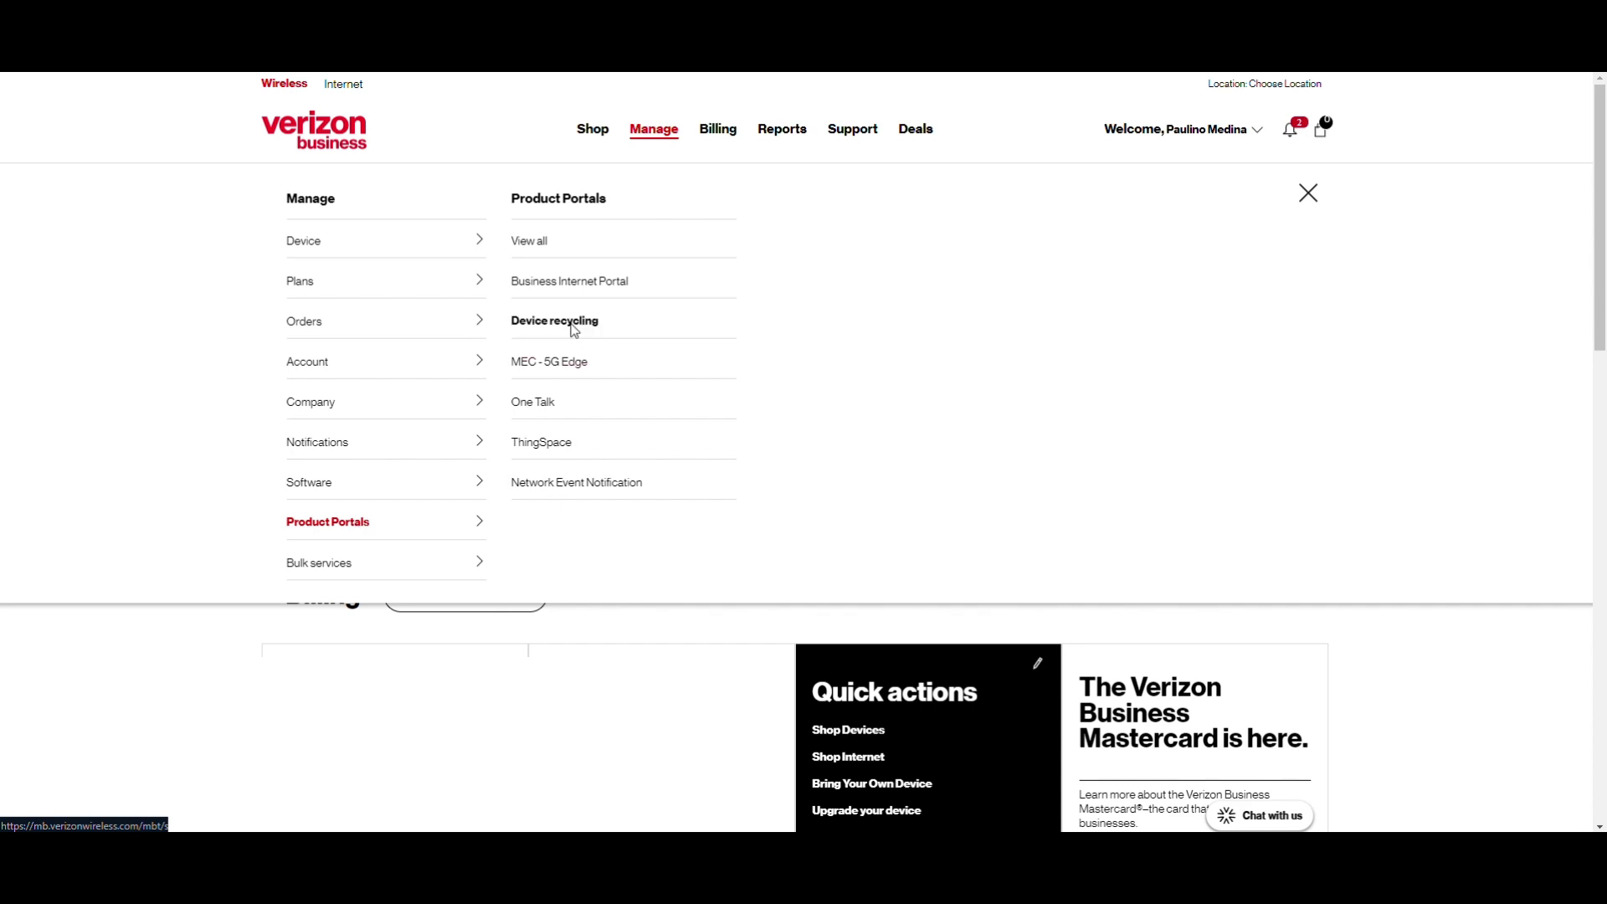
{"action": "left_click", "coordinate": [533, 242]}
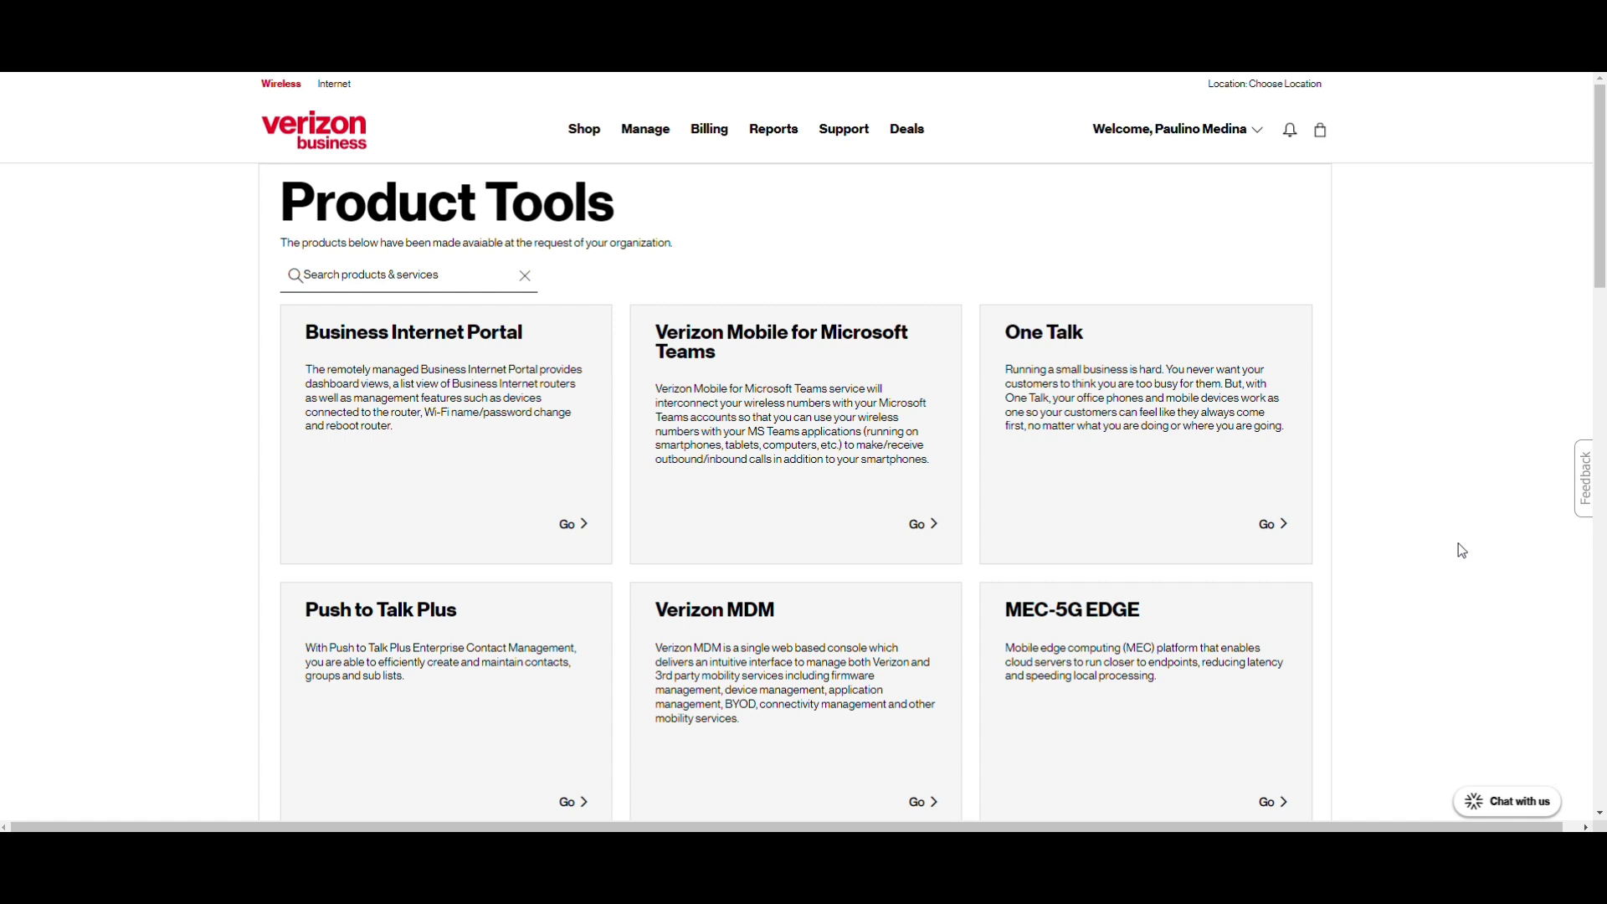
{"action": "scroll", "coordinate": [1423, 569], "scroll_direction": "down", "scroll_amount": 1}
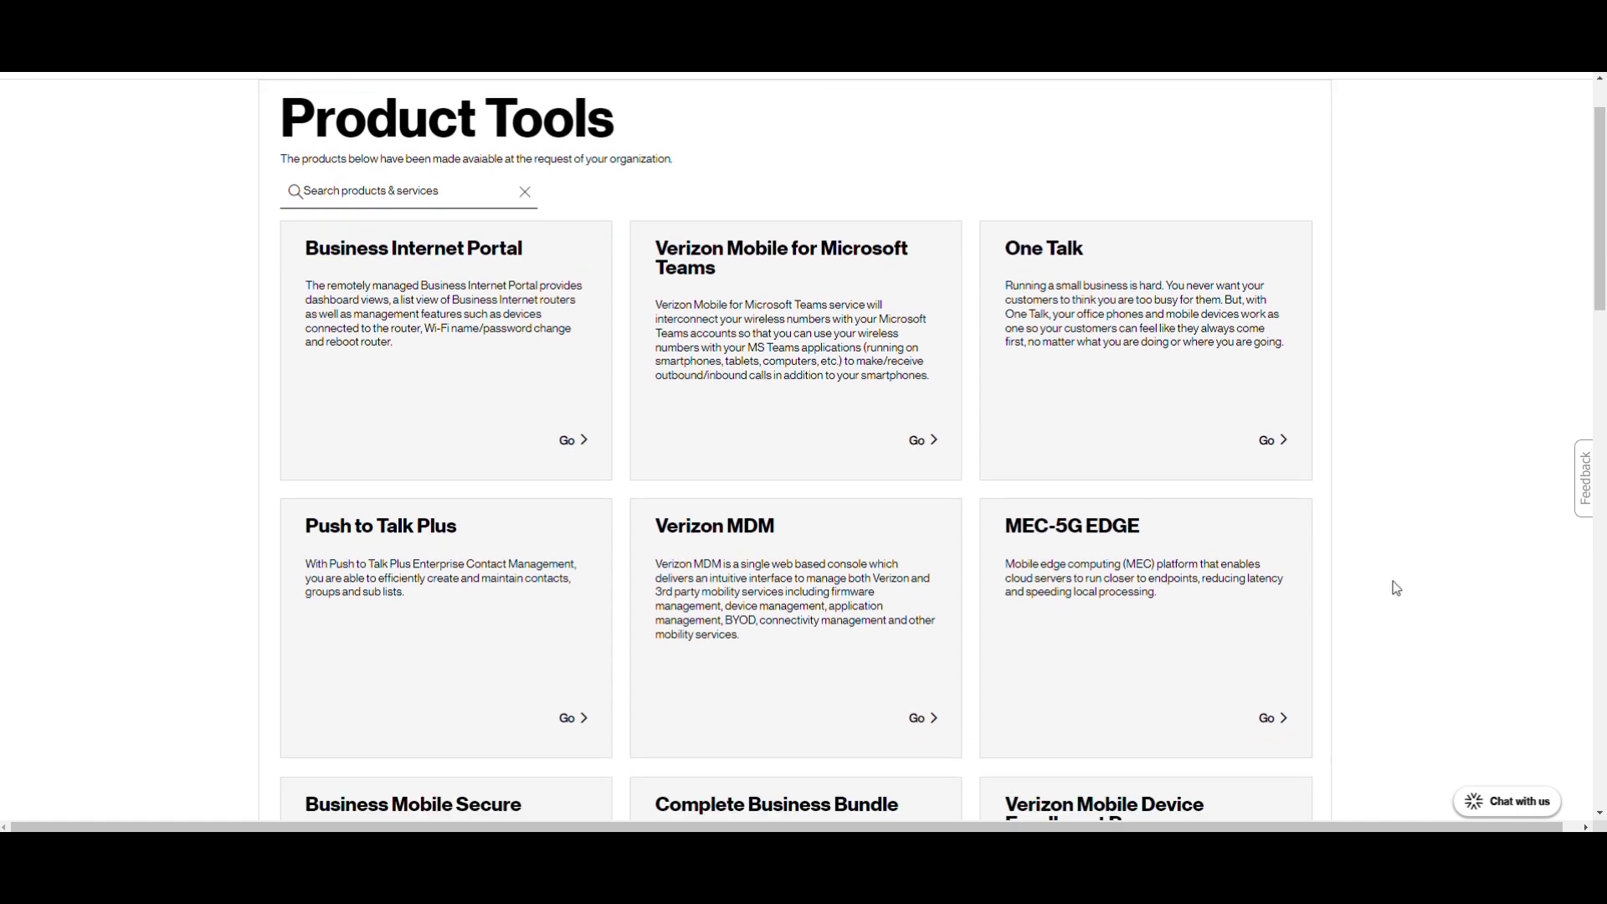
- Launch the Push to Talk Plus portal from its card and view the Internal Contacts list
{"action": "left_click", "coordinate": [572, 722]}
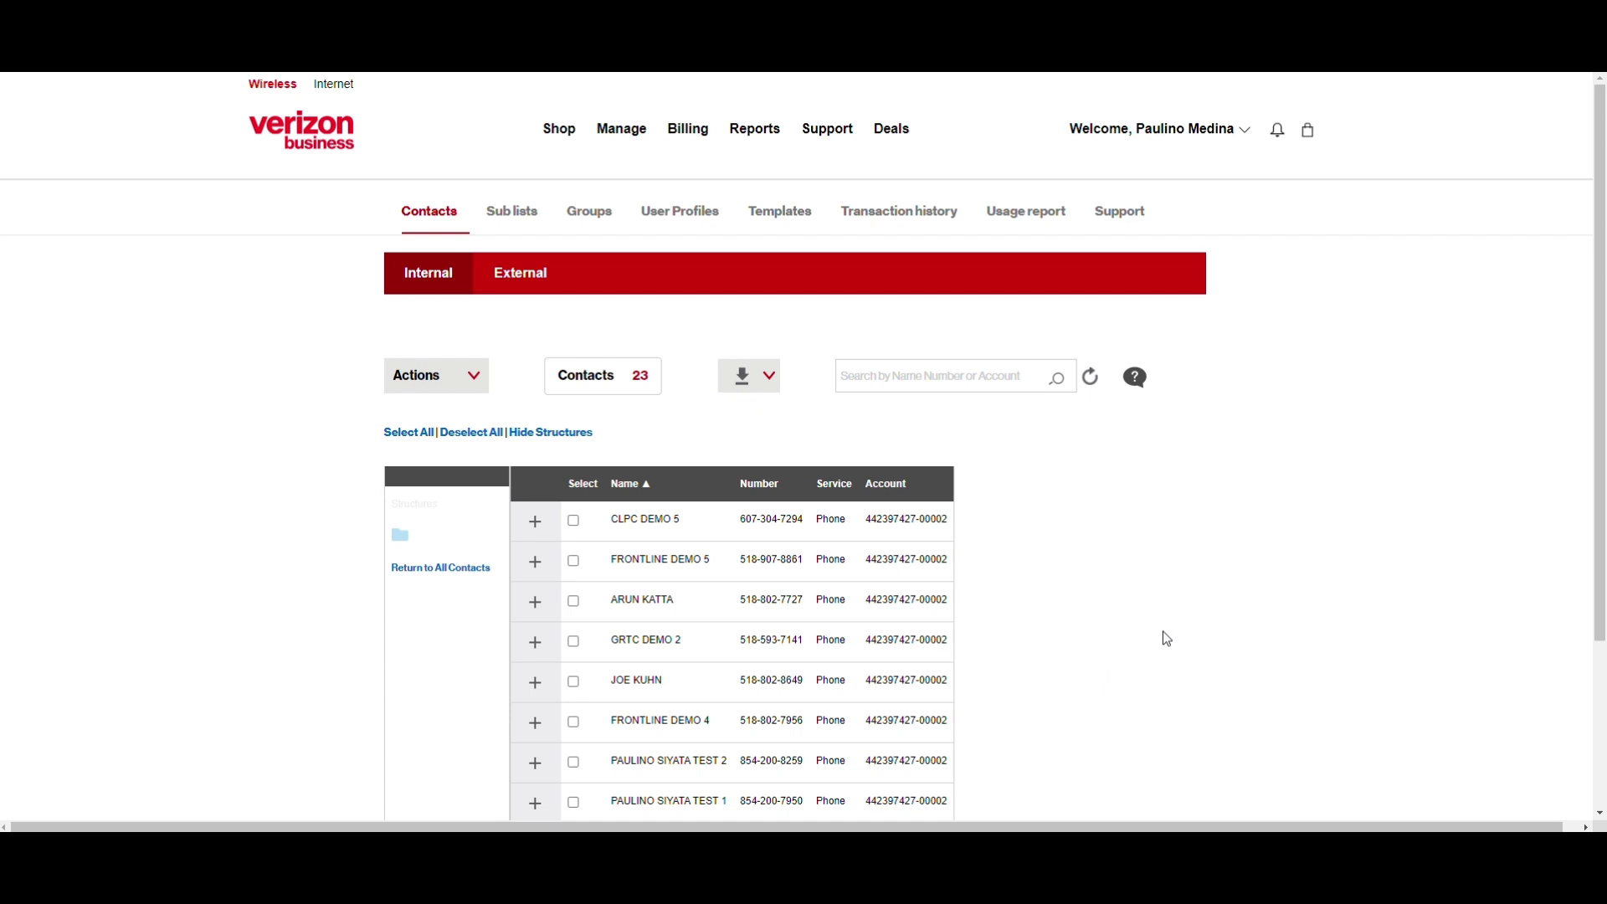
{"action": "scroll", "coordinate": [1153, 637], "scroll_direction": "down", "scroll_amount": 1}
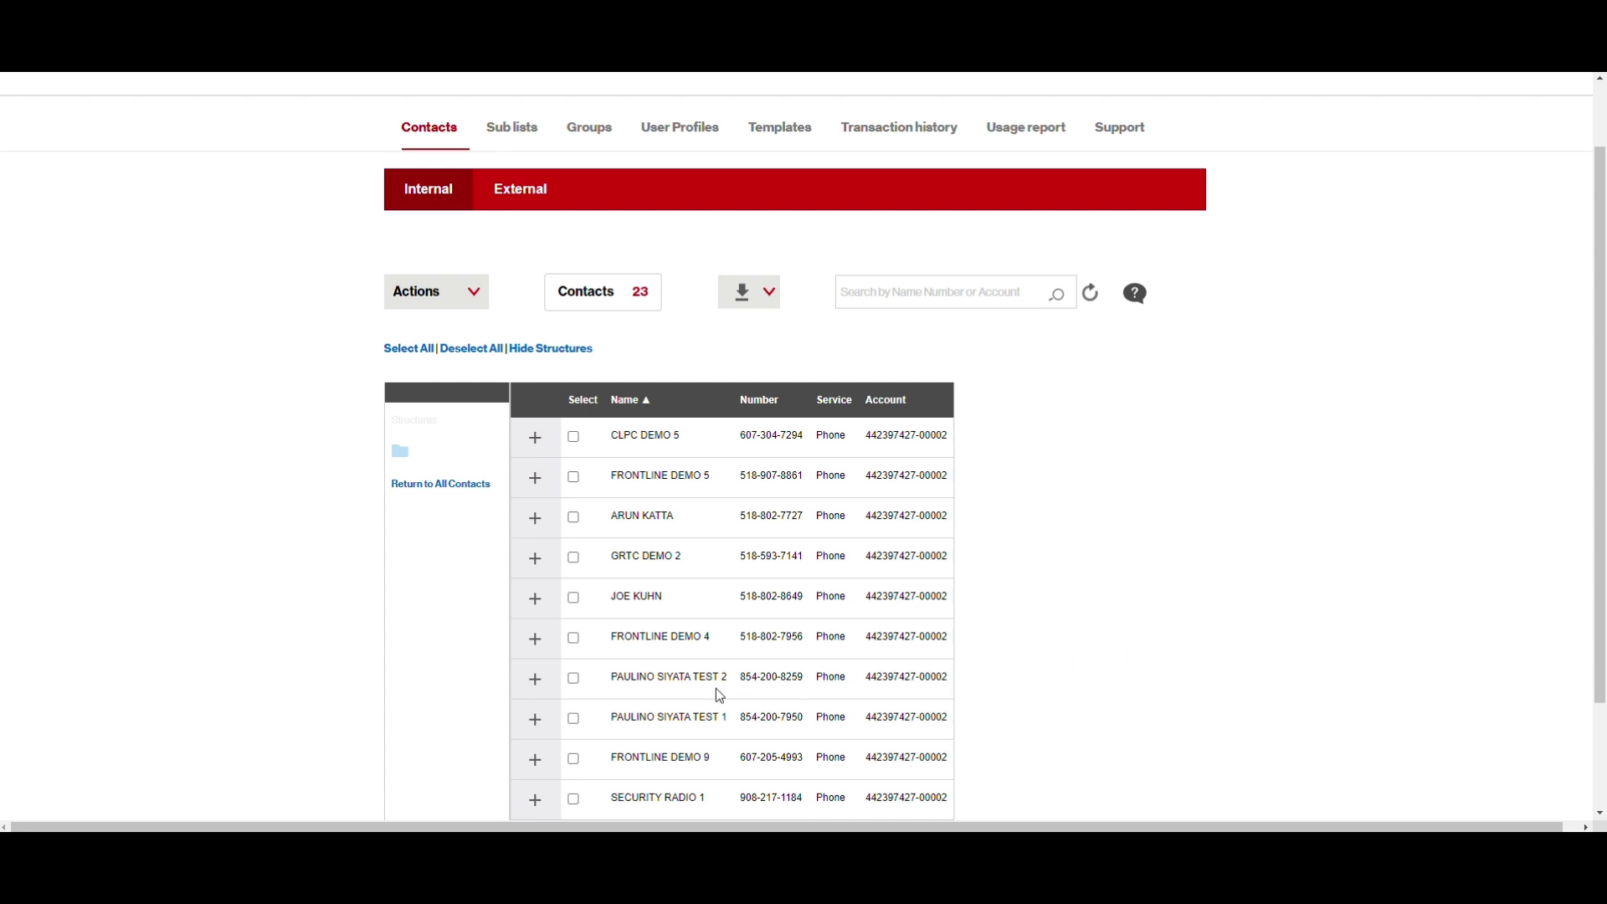
{"action": "left_click", "coordinate": [534, 680]}
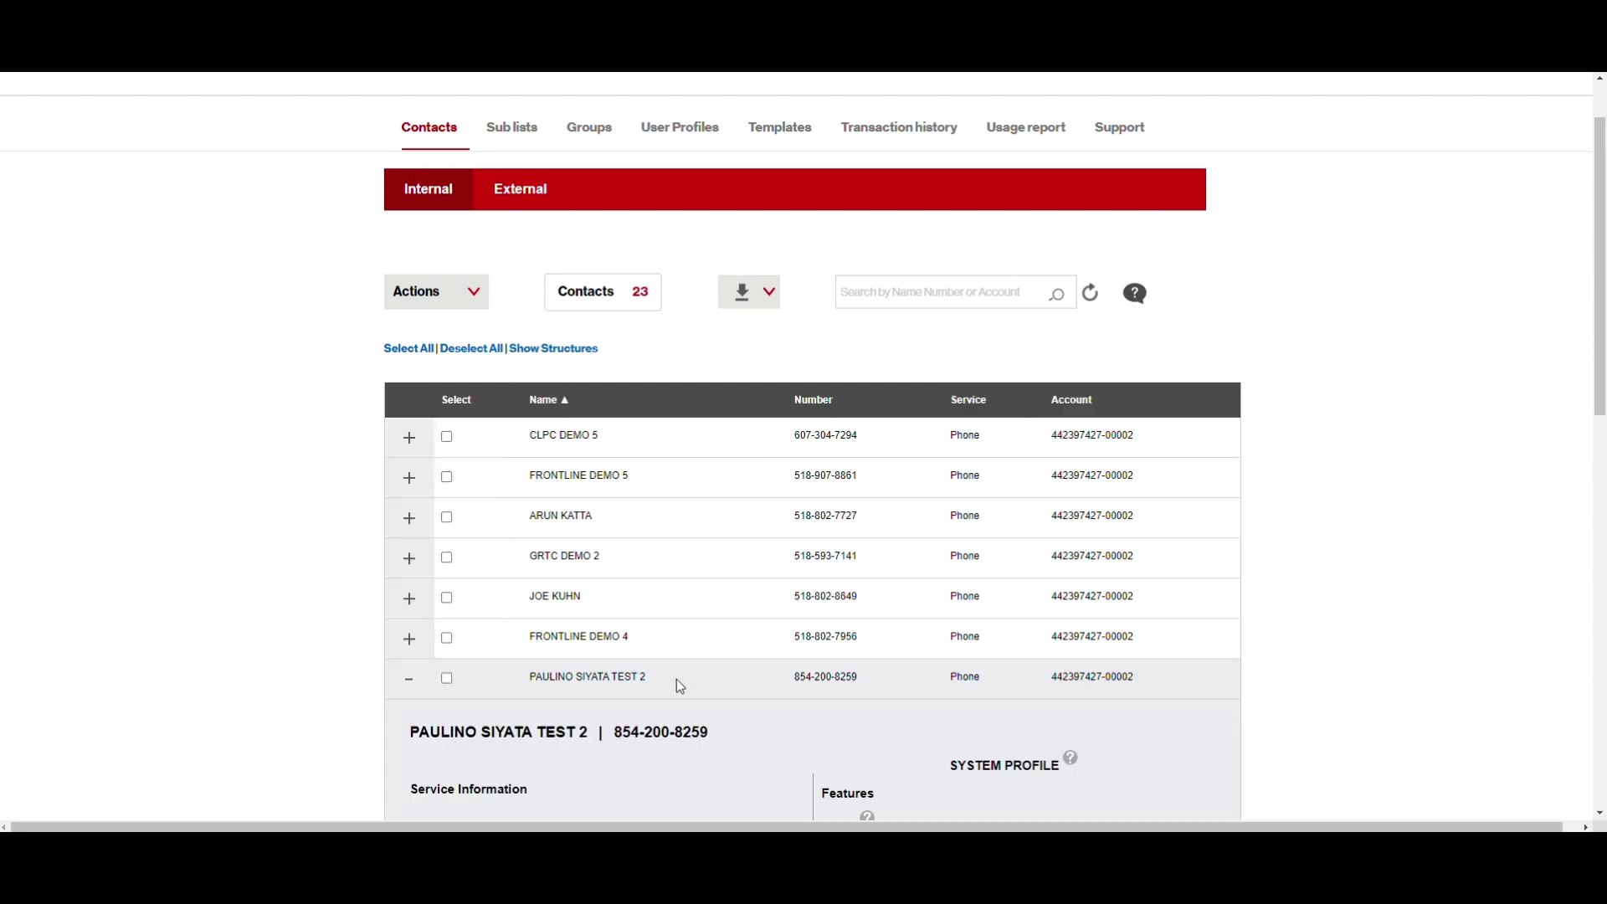
{"action": "scroll", "coordinate": [684, 680], "scroll_direction": "down", "scroll_amount": 3}
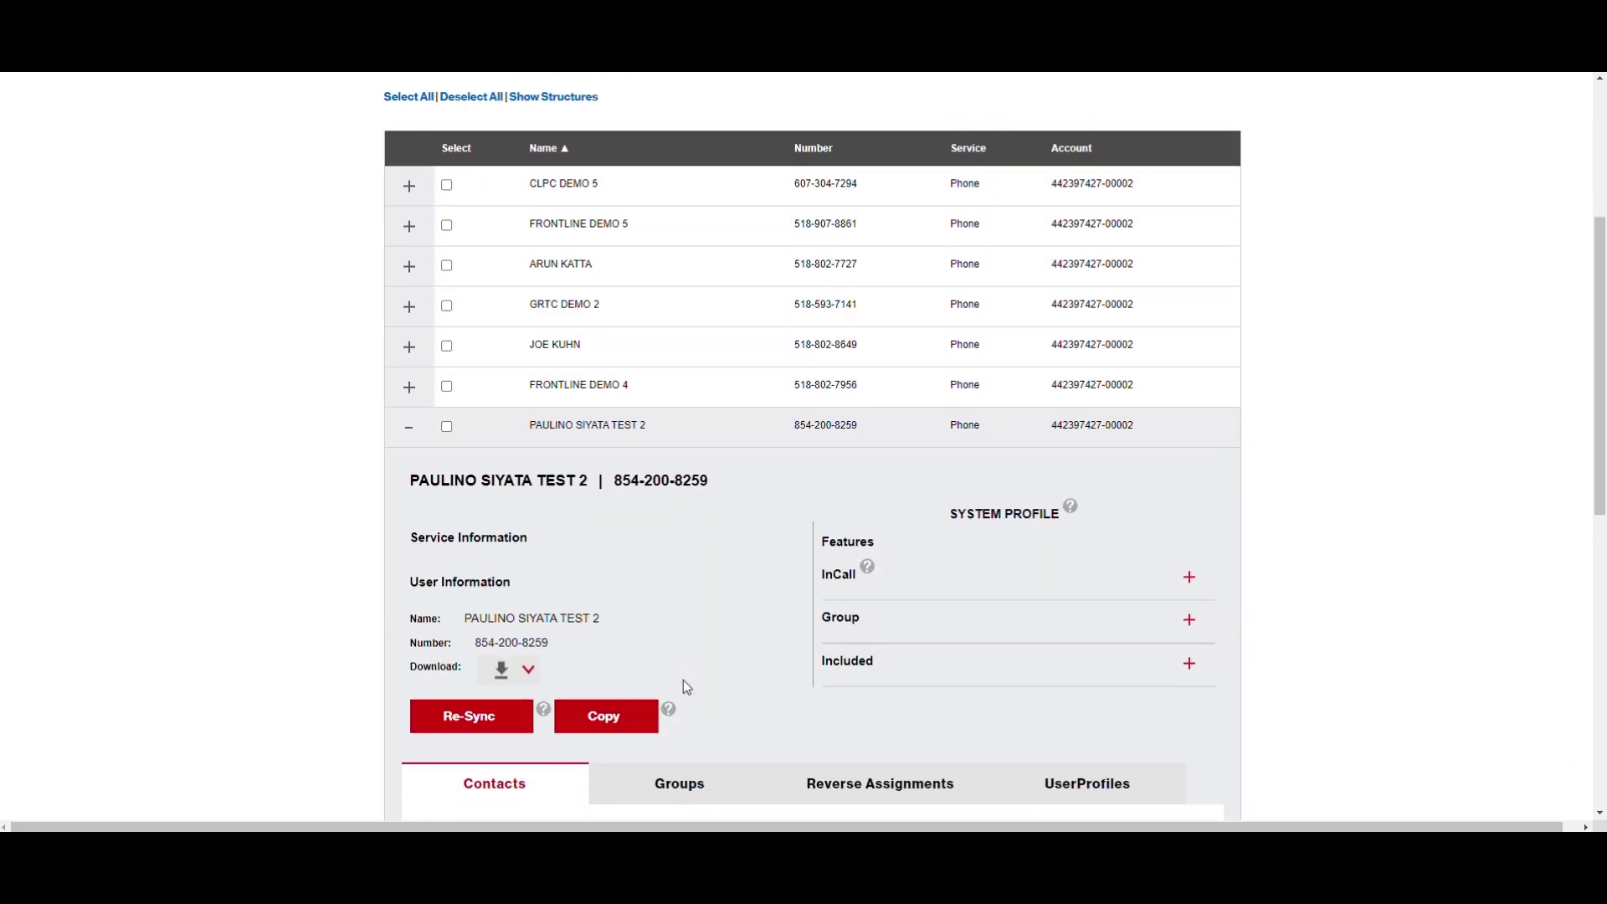
{"action": "scroll", "coordinate": [676, 671], "scroll_direction": "down", "scroll_amount": 1}
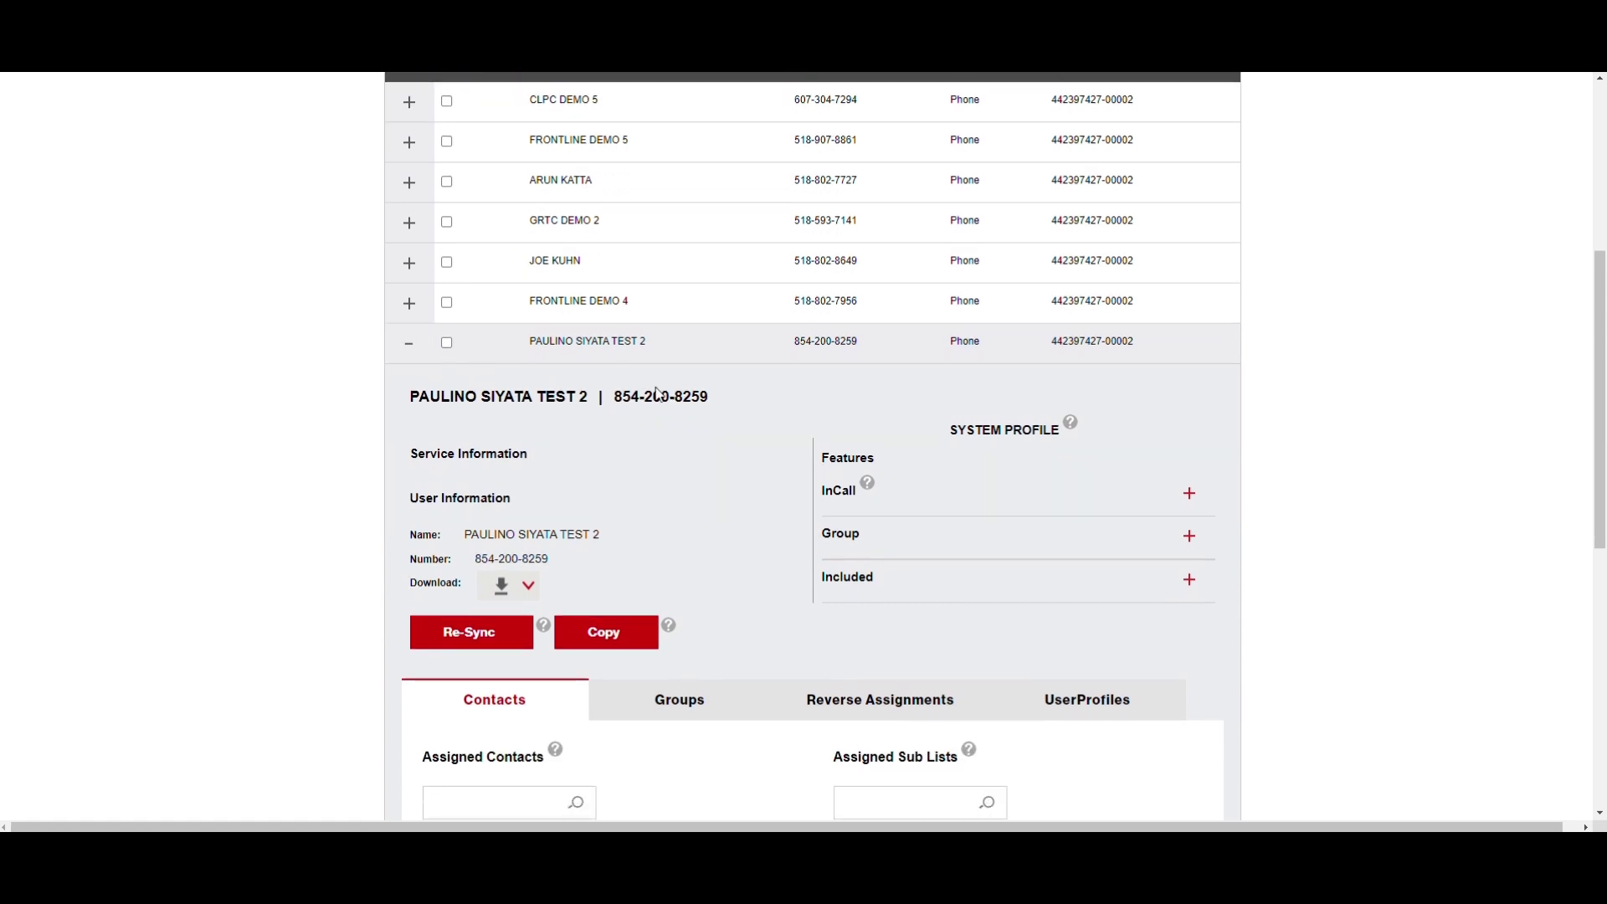
{"action": "scroll", "coordinate": [707, 485], "scroll_direction": "down", "scroll_amount": 2}
{"action": "scroll", "coordinate": [701, 460], "scroll_direction": "up", "scroll_amount": 1}
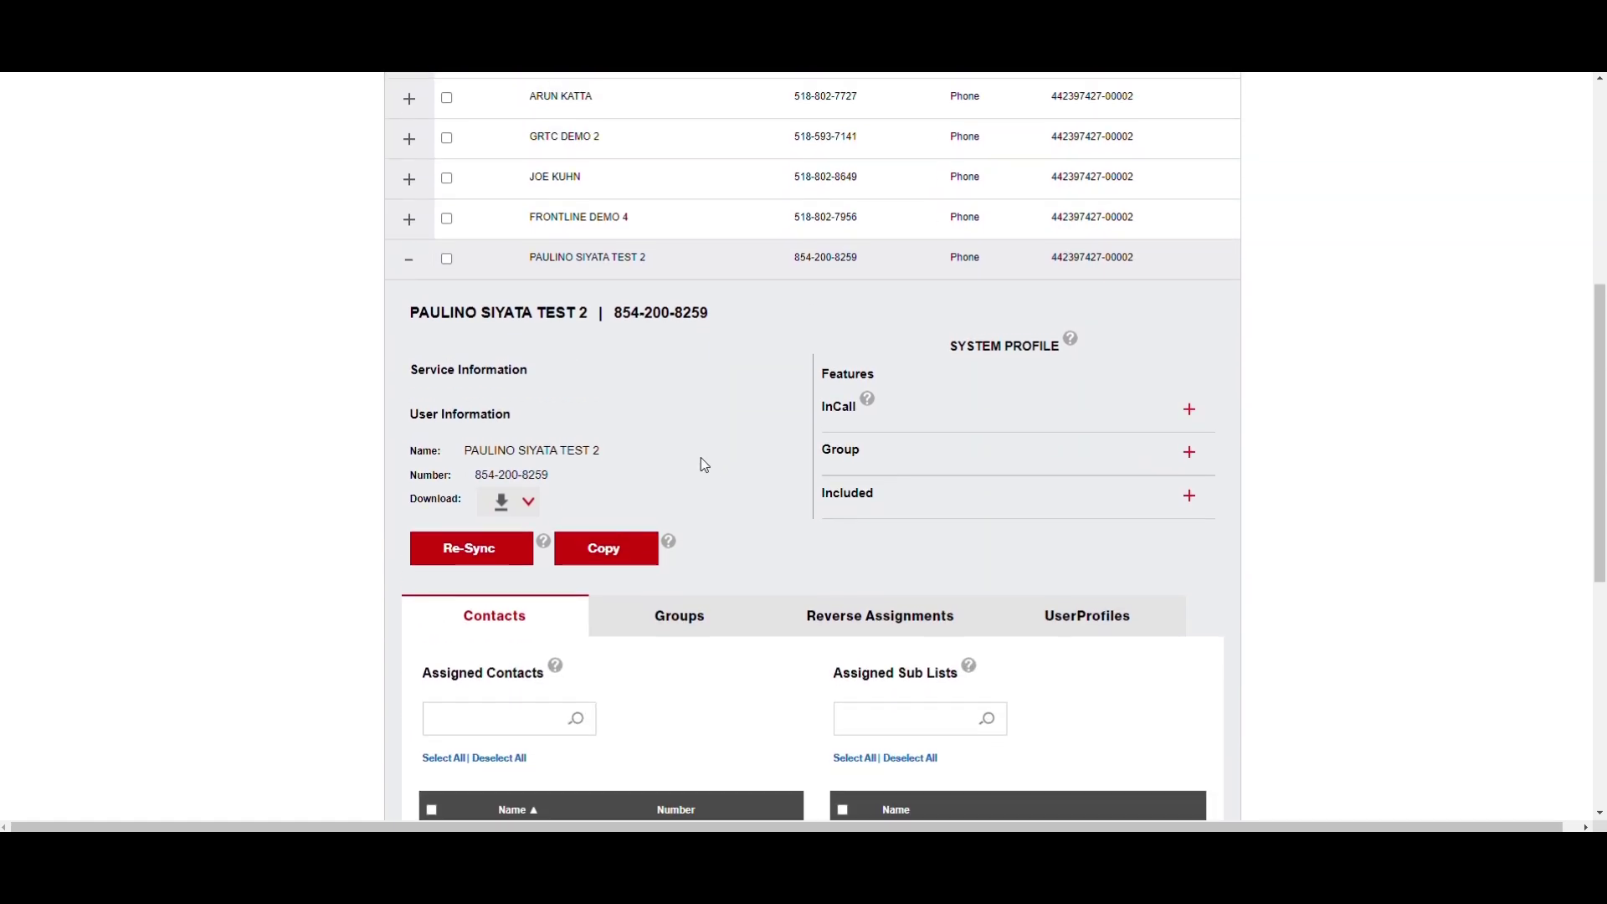
{"action": "left_click", "coordinate": [1190, 497]}
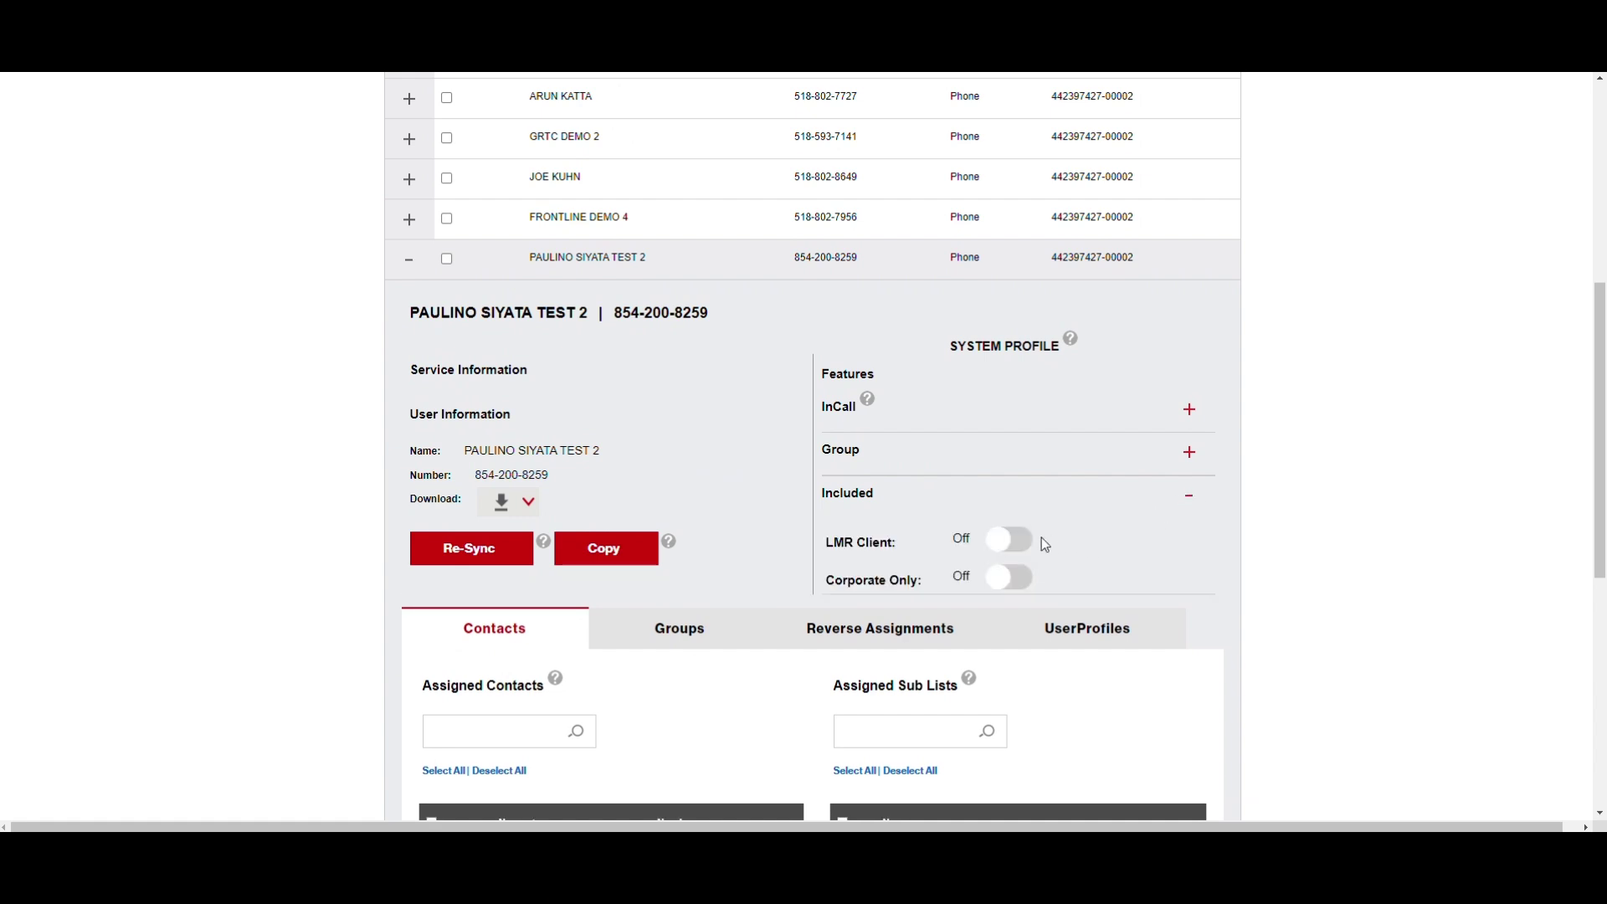
{"action": "left_click", "coordinate": [701, 630]}
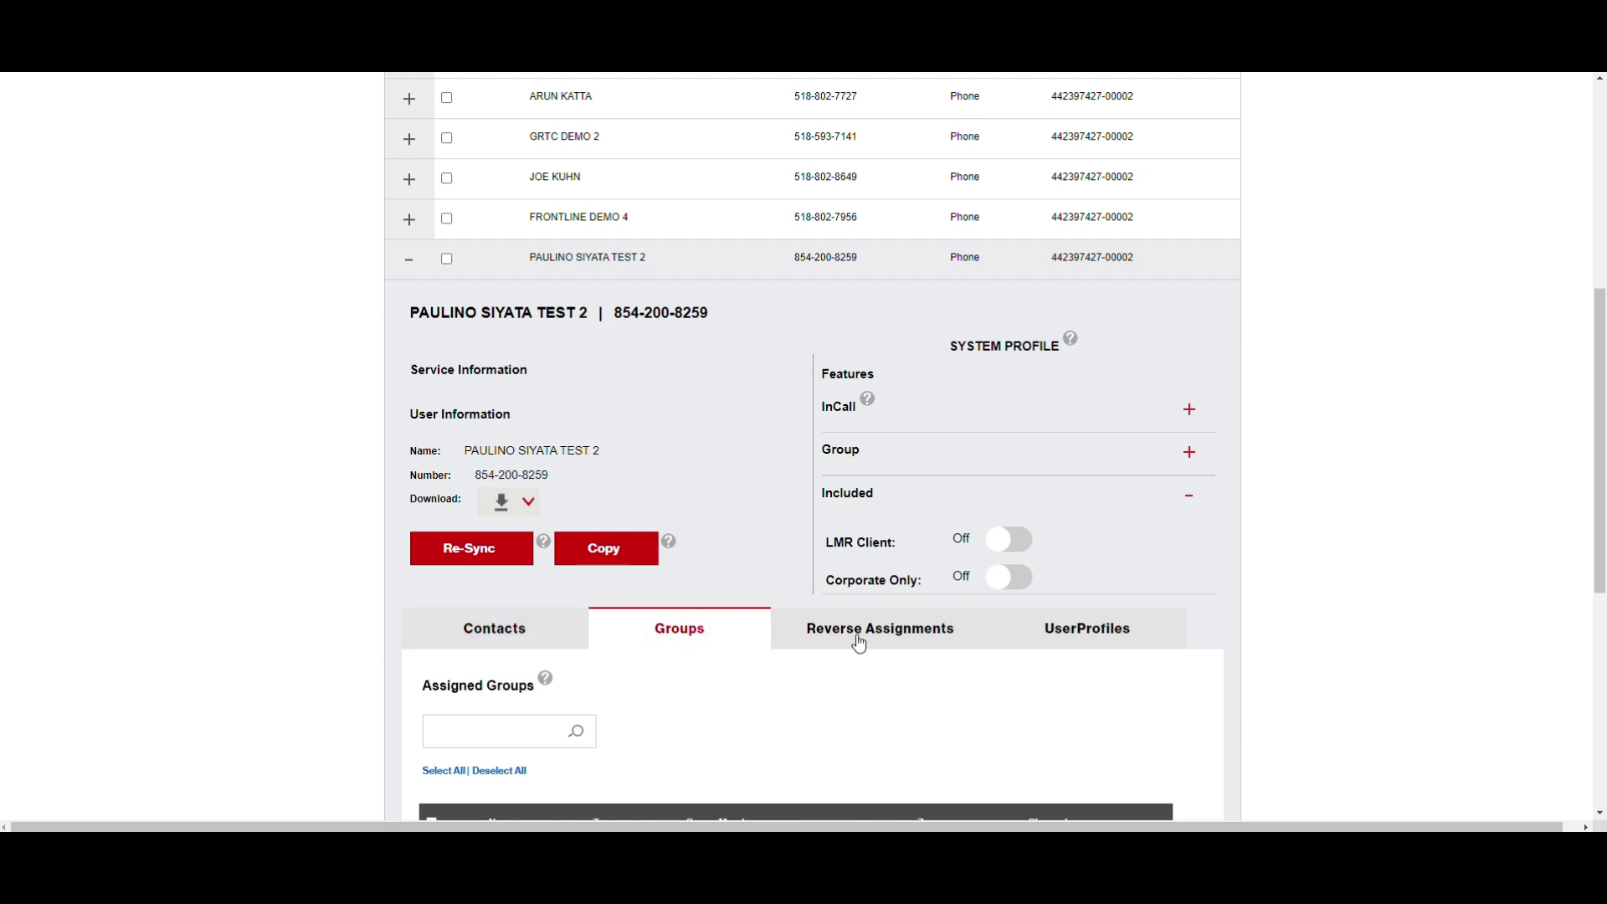
{"action": "scroll", "coordinate": [828, 644], "scroll_direction": "down", "scroll_amount": 3}
{"action": "scroll", "coordinate": [794, 555], "scroll_direction": "up", "scroll_amount": 2}
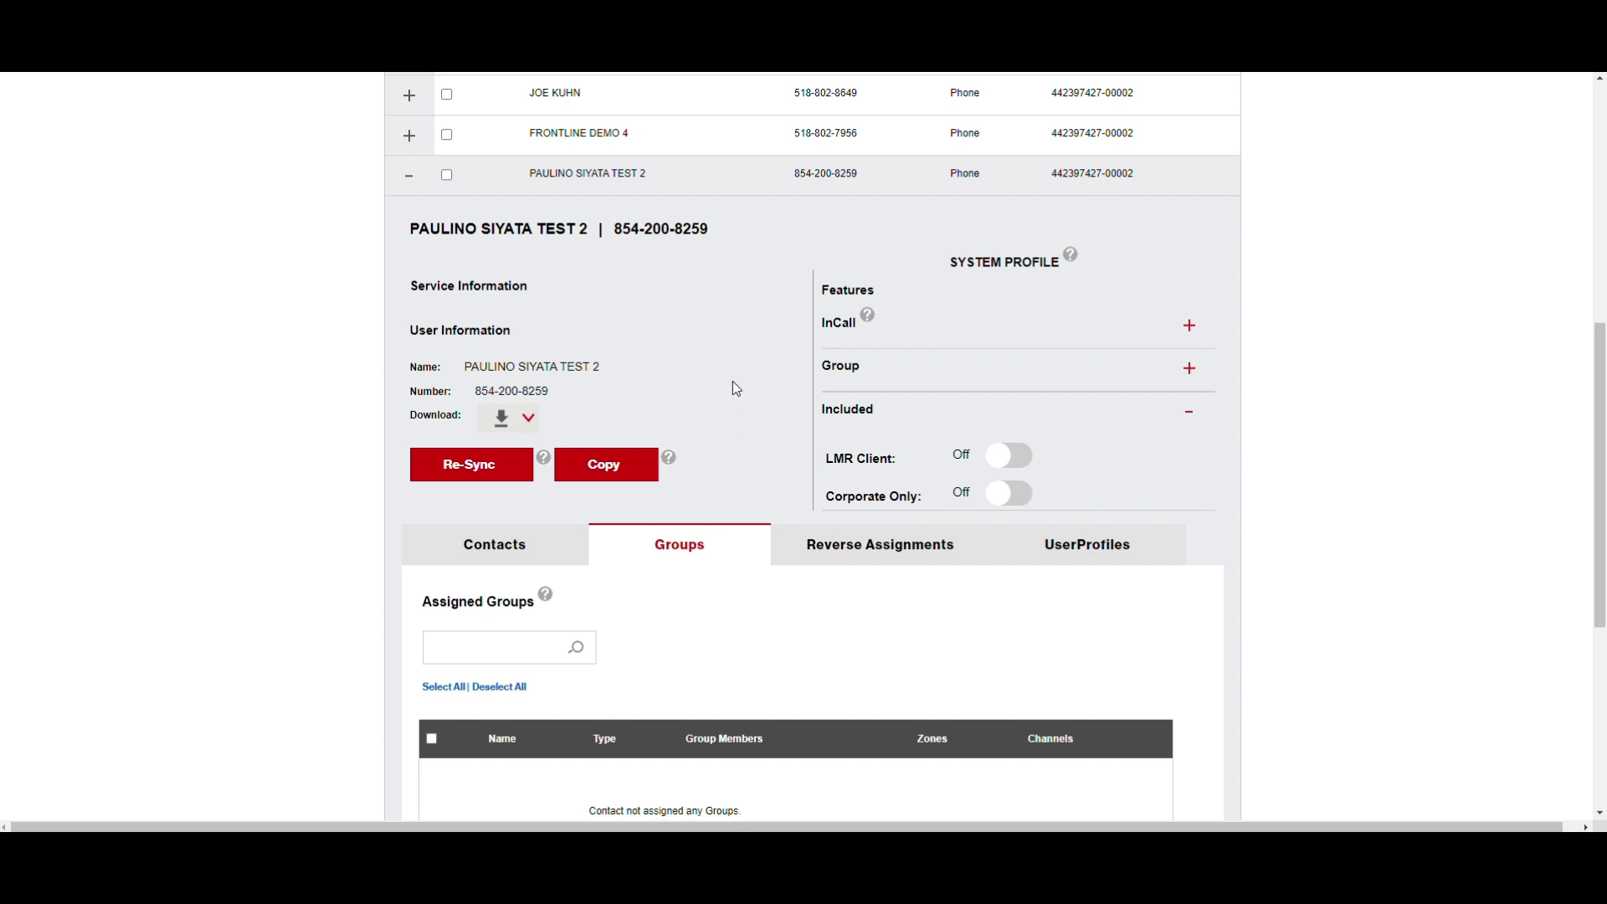
{"action": "scroll", "coordinate": [1314, 450], "scroll_direction": "up", "scroll_amount": 5}
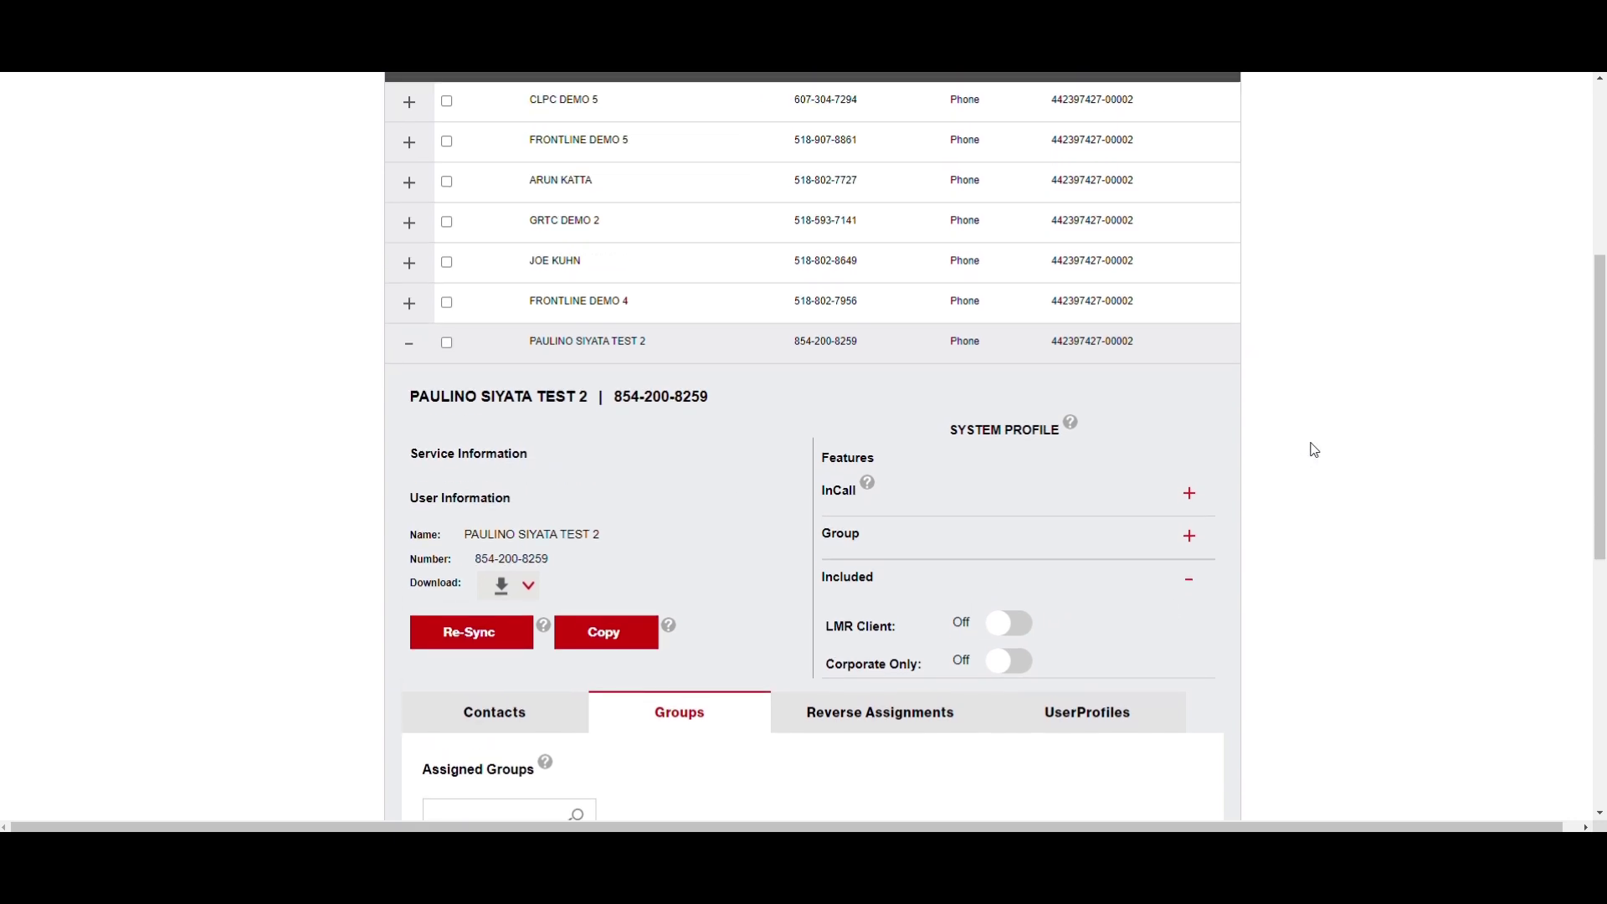
{"action": "scroll", "coordinate": [1314, 450], "scroll_direction": "up", "scroll_amount": 2}
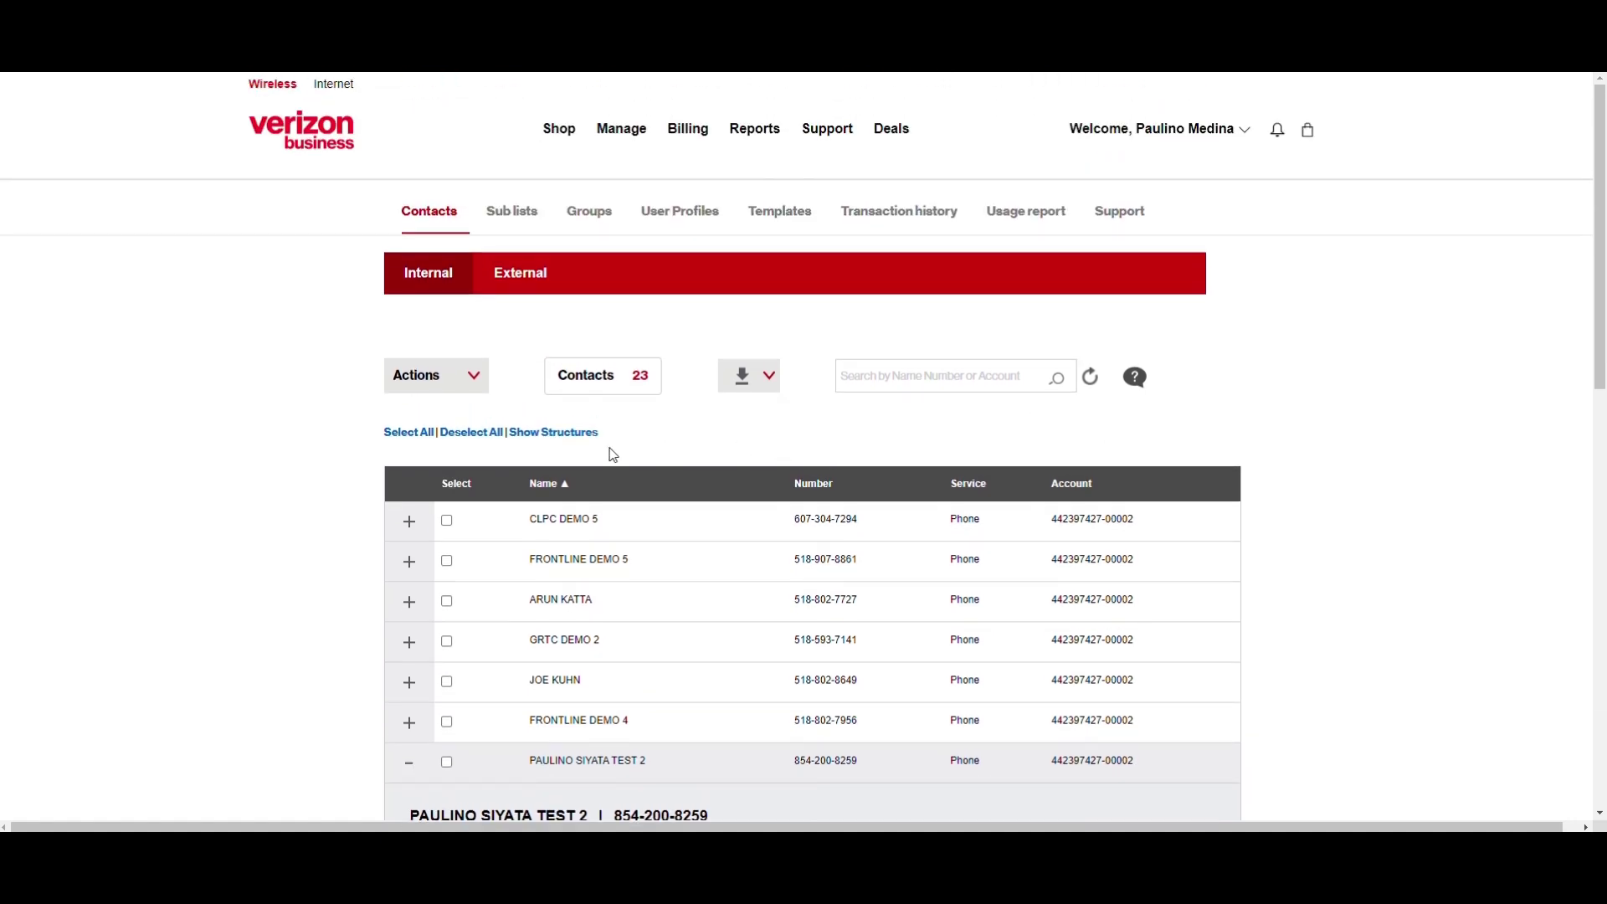
- Select both test contacts in the contacts list
{"action": "left_click", "coordinate": [410, 764]}
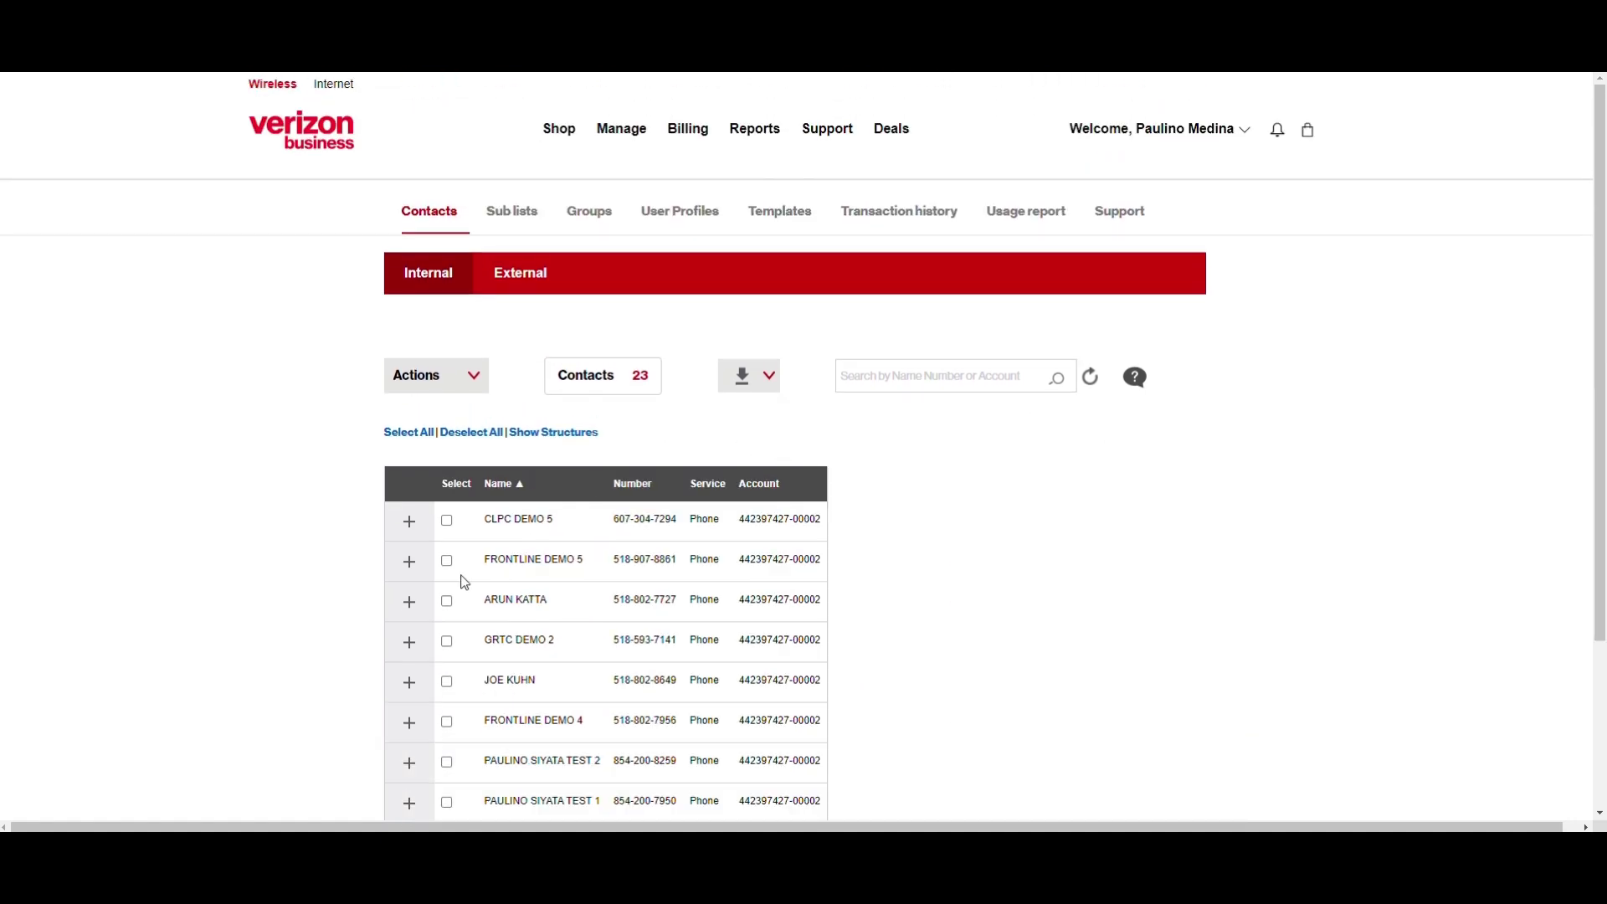
{"action": "left_click", "coordinate": [474, 378]}
{"action": "scroll", "coordinate": [502, 385], "scroll_direction": "down", "scroll_amount": 2}
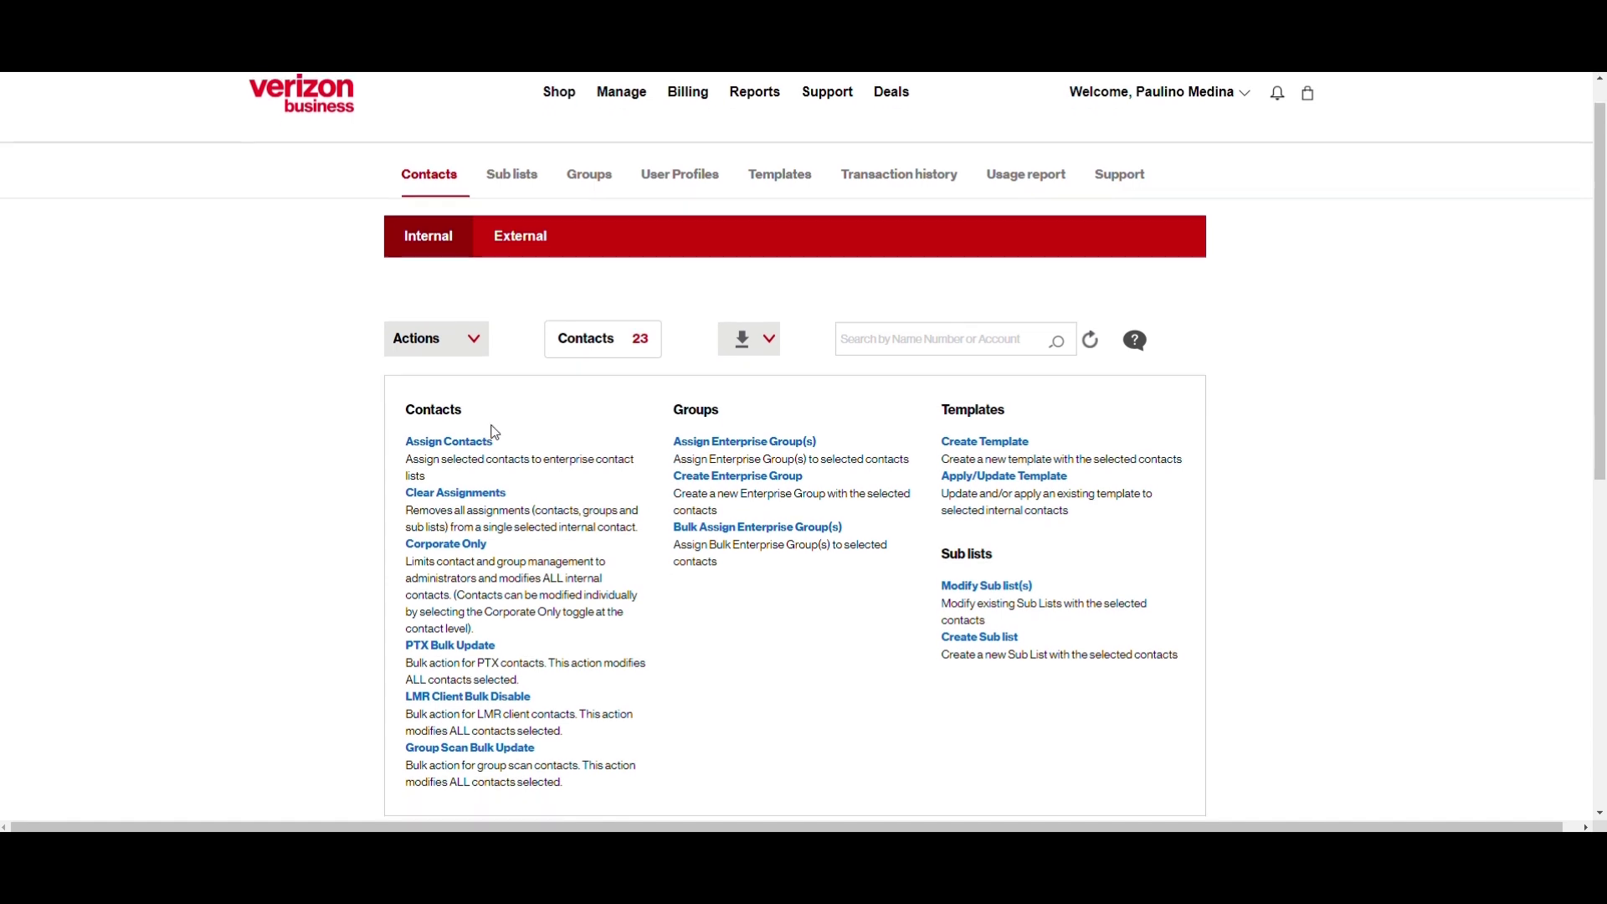
{"action": "left_click", "coordinate": [452, 204]}
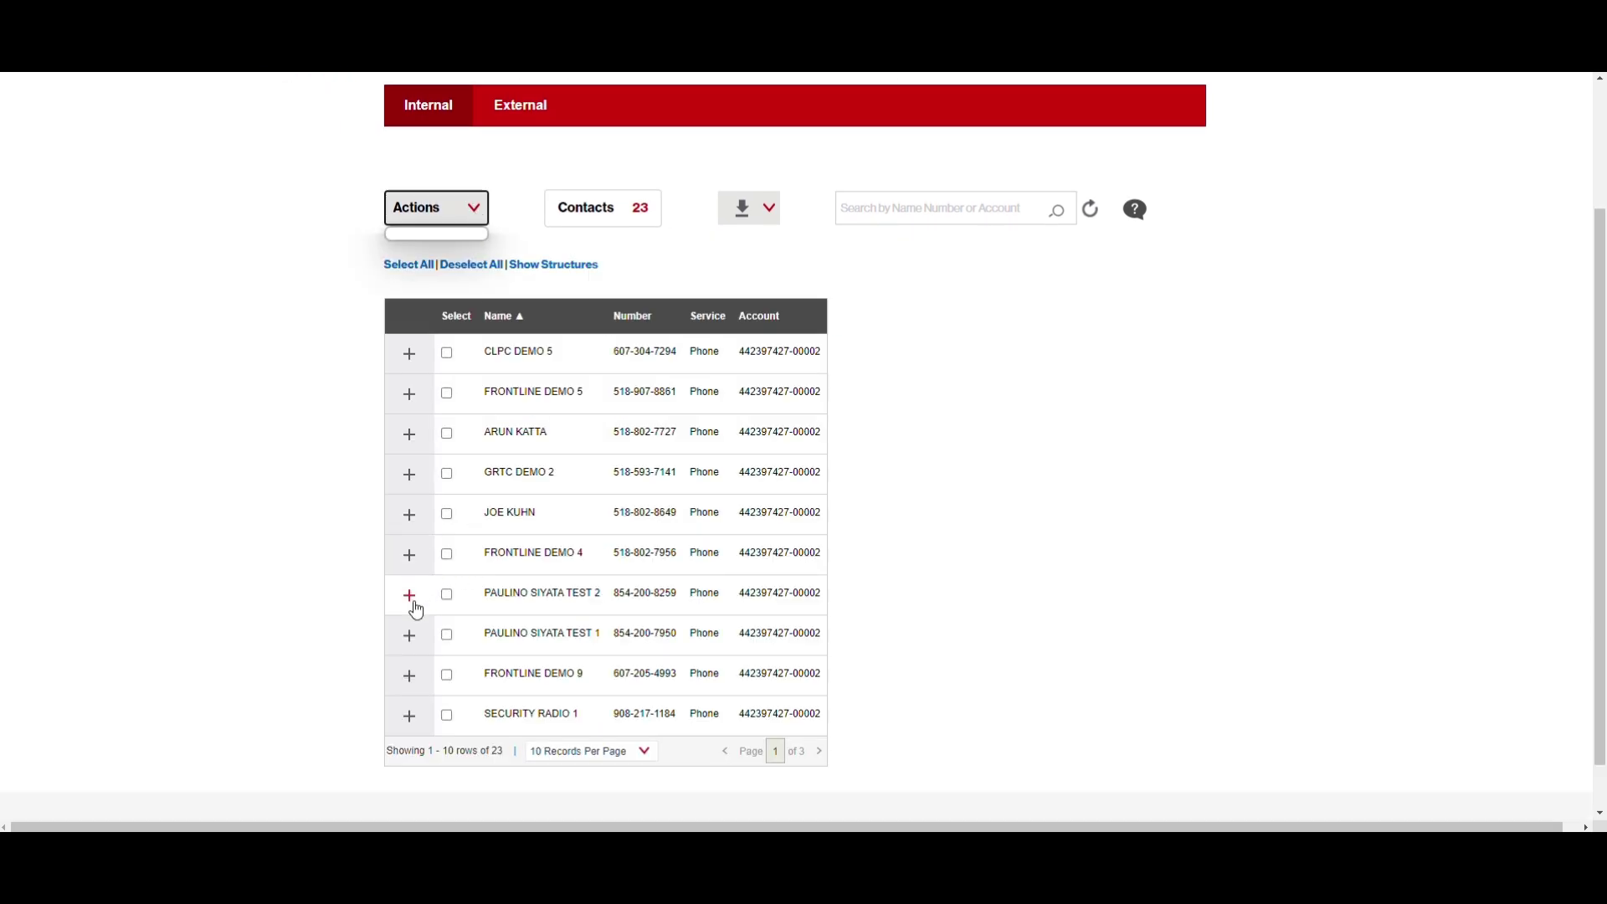
{"action": "left_click", "coordinate": [446, 595]}
{"action": "left_click", "coordinate": [446, 634]}
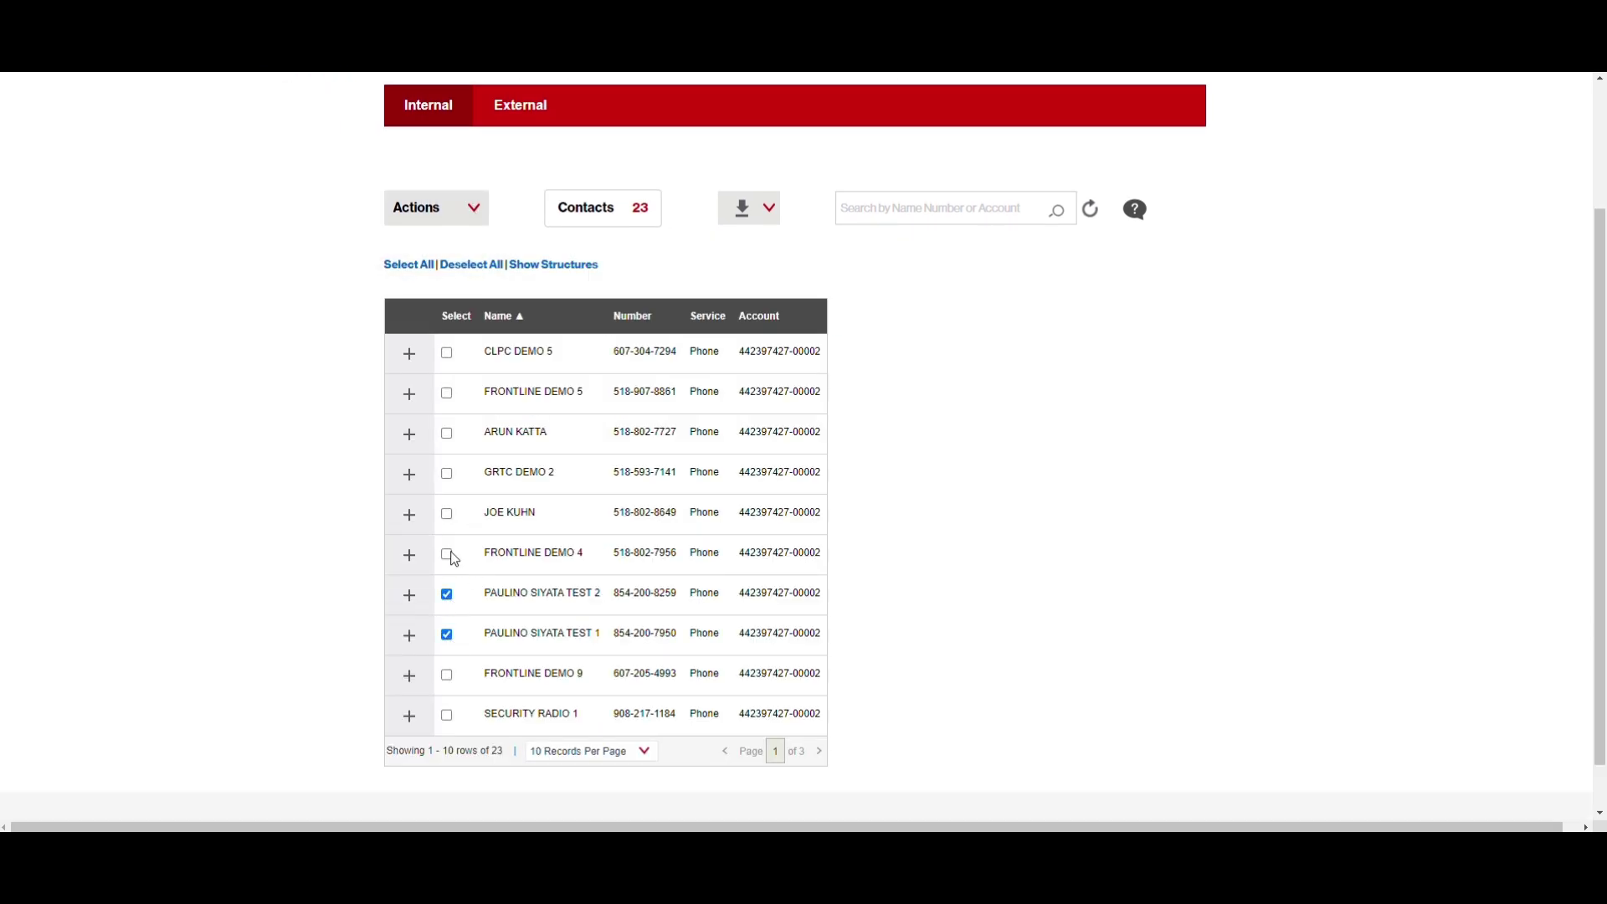
- Create a new enterprise group named 'Demo Test' with the two selected contacts
{"action": "left_click", "coordinate": [481, 214]}
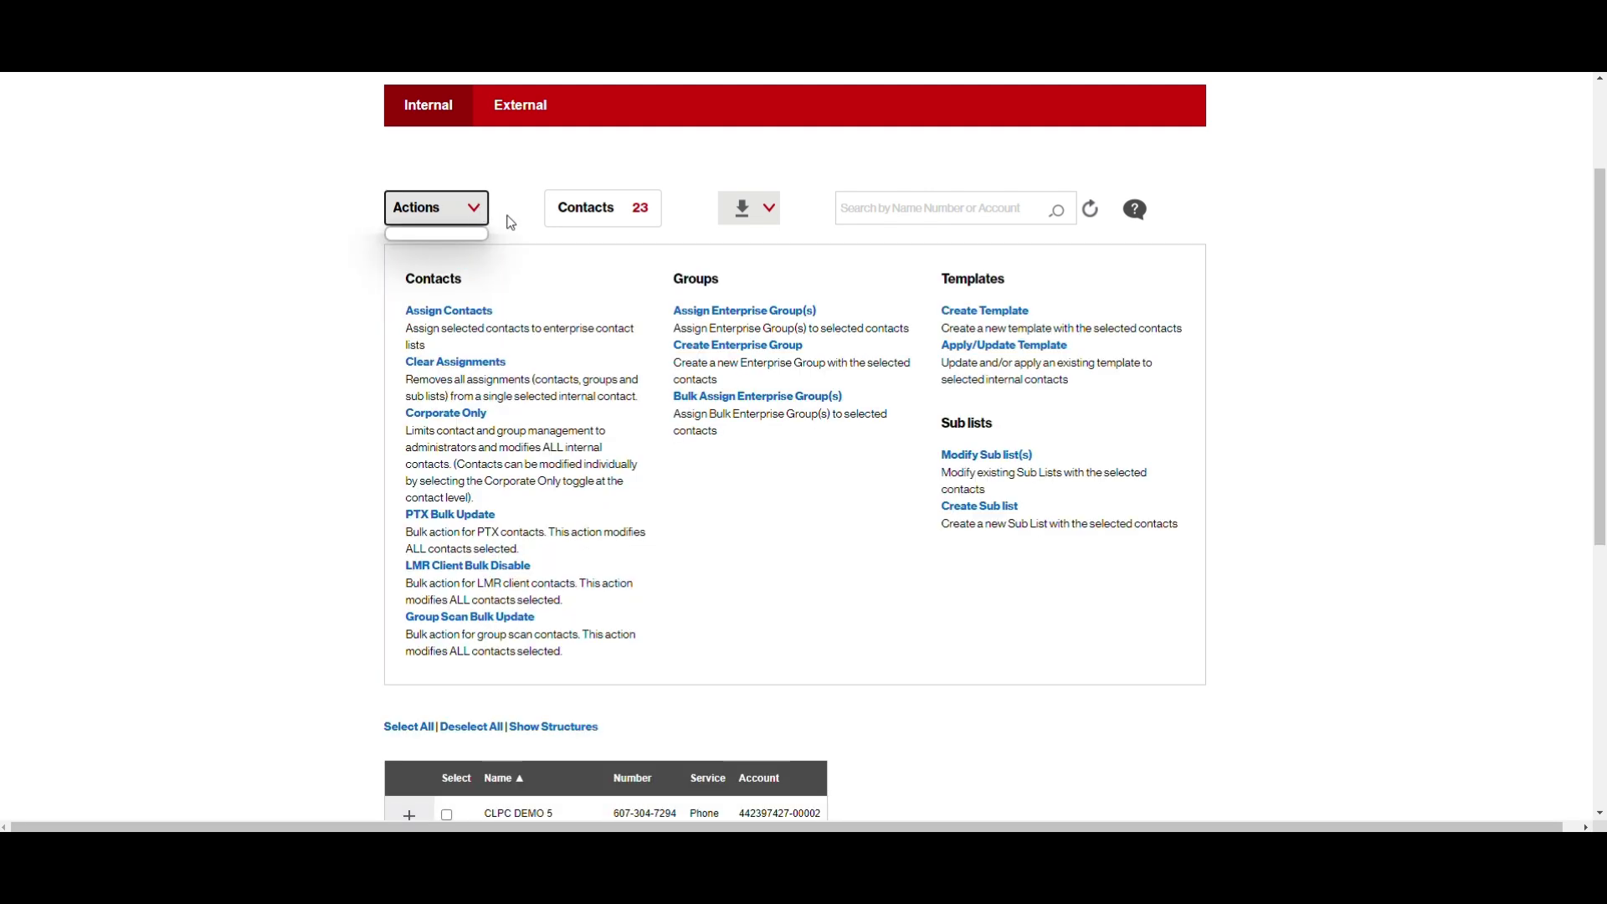
{"action": "left_click", "coordinate": [722, 350]}
{"action": "left_click", "coordinate": [569, 387]}
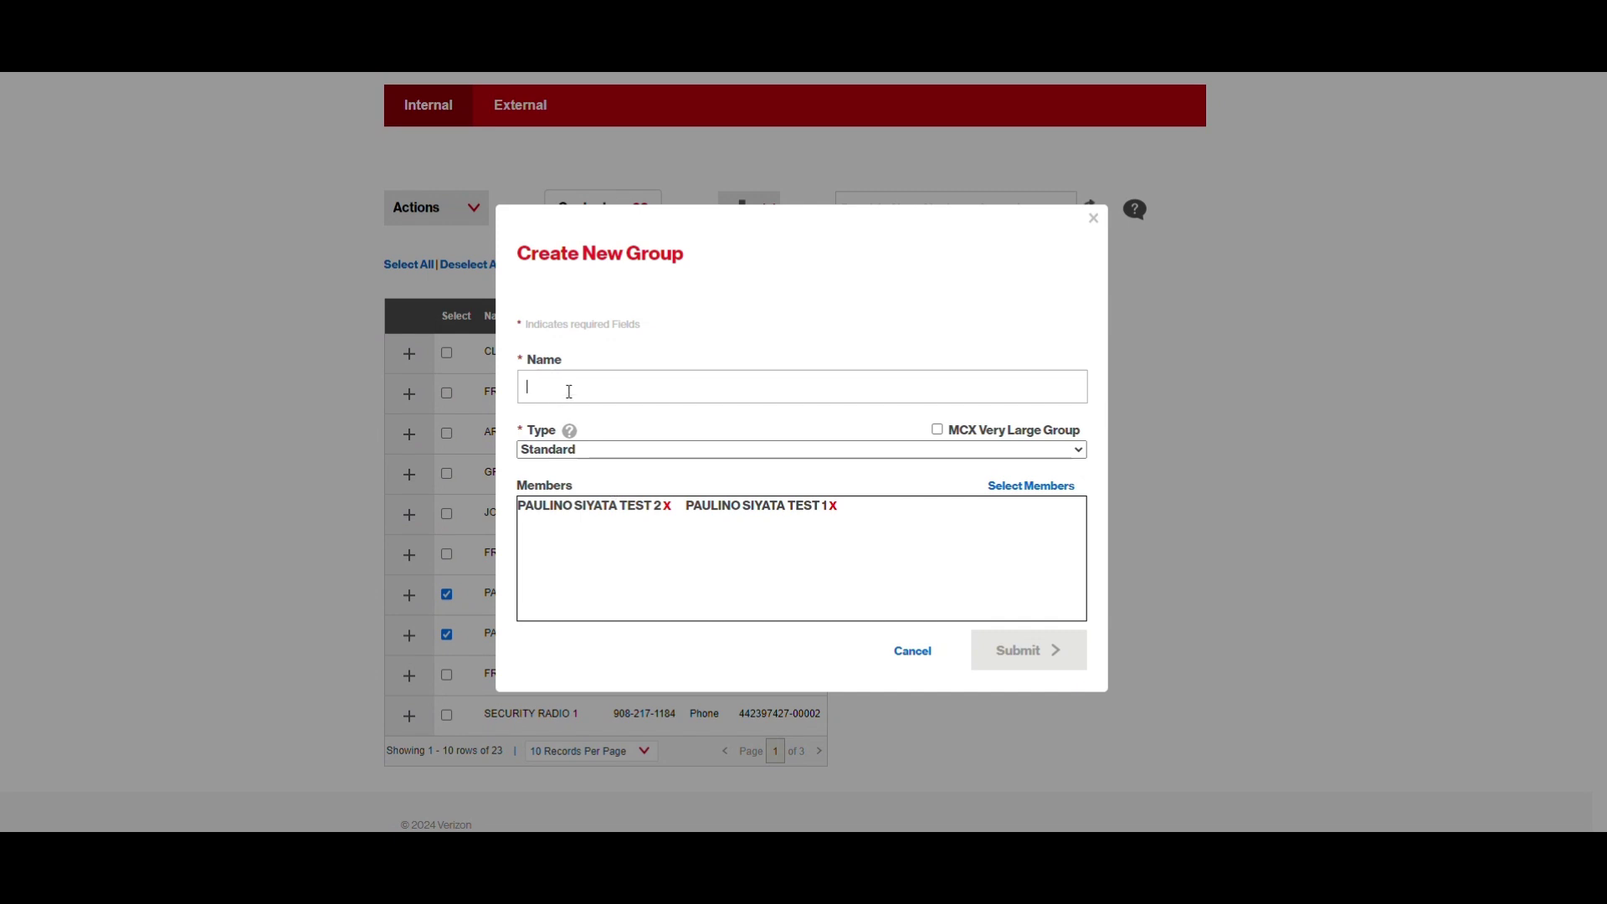
{"action": "type", "text": "Demo Test"}
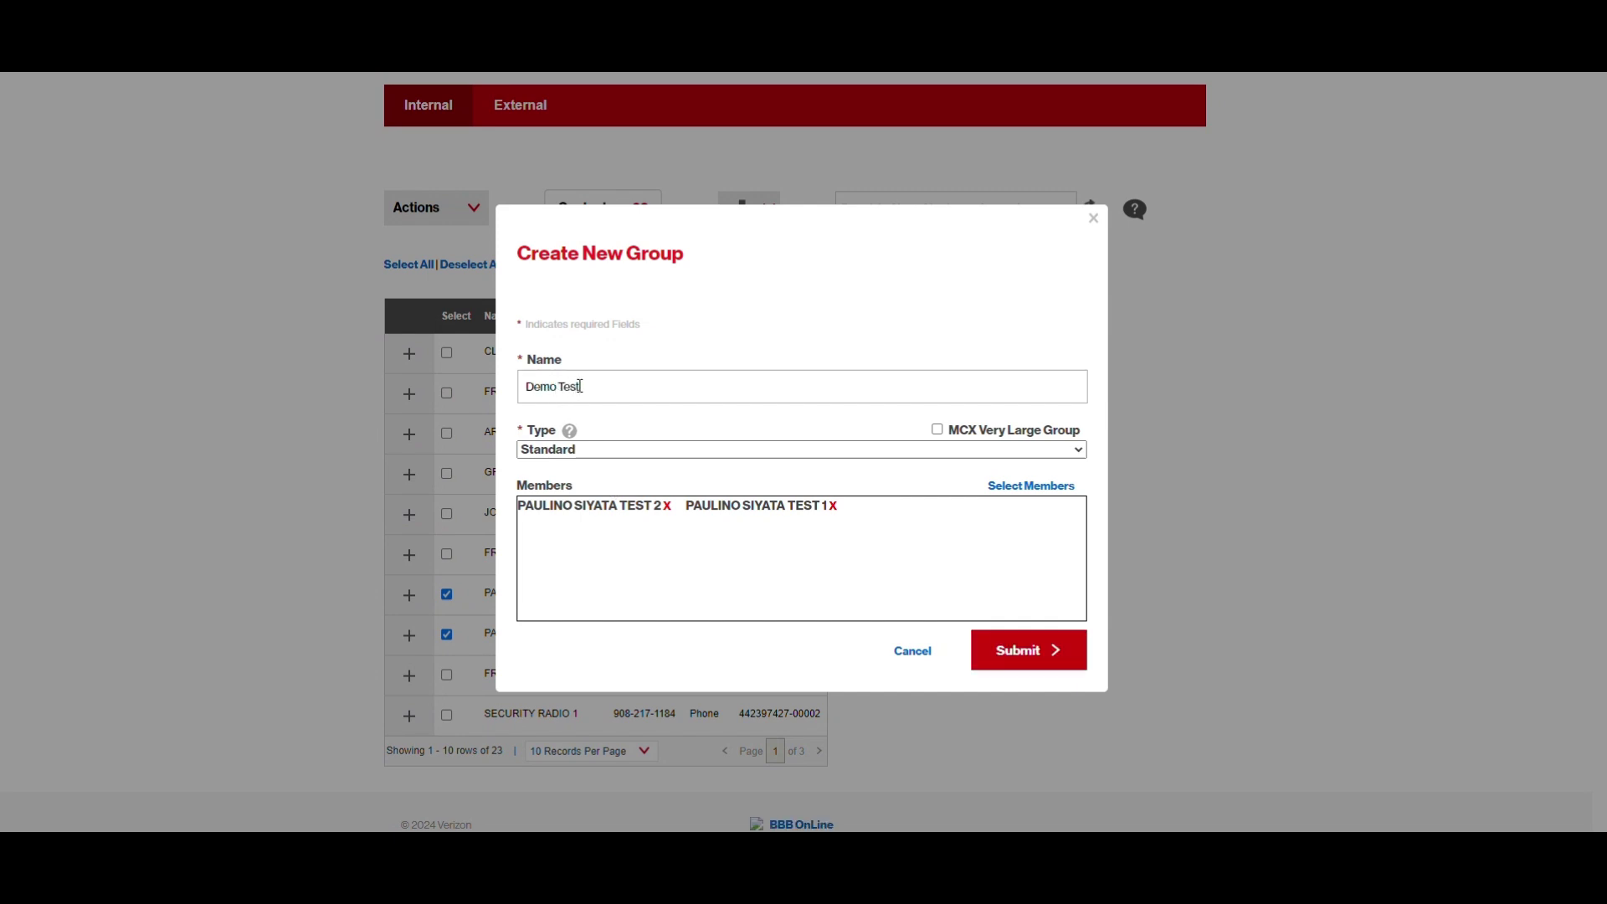
{"action": "mouse_move", "coordinate": [569, 433]}
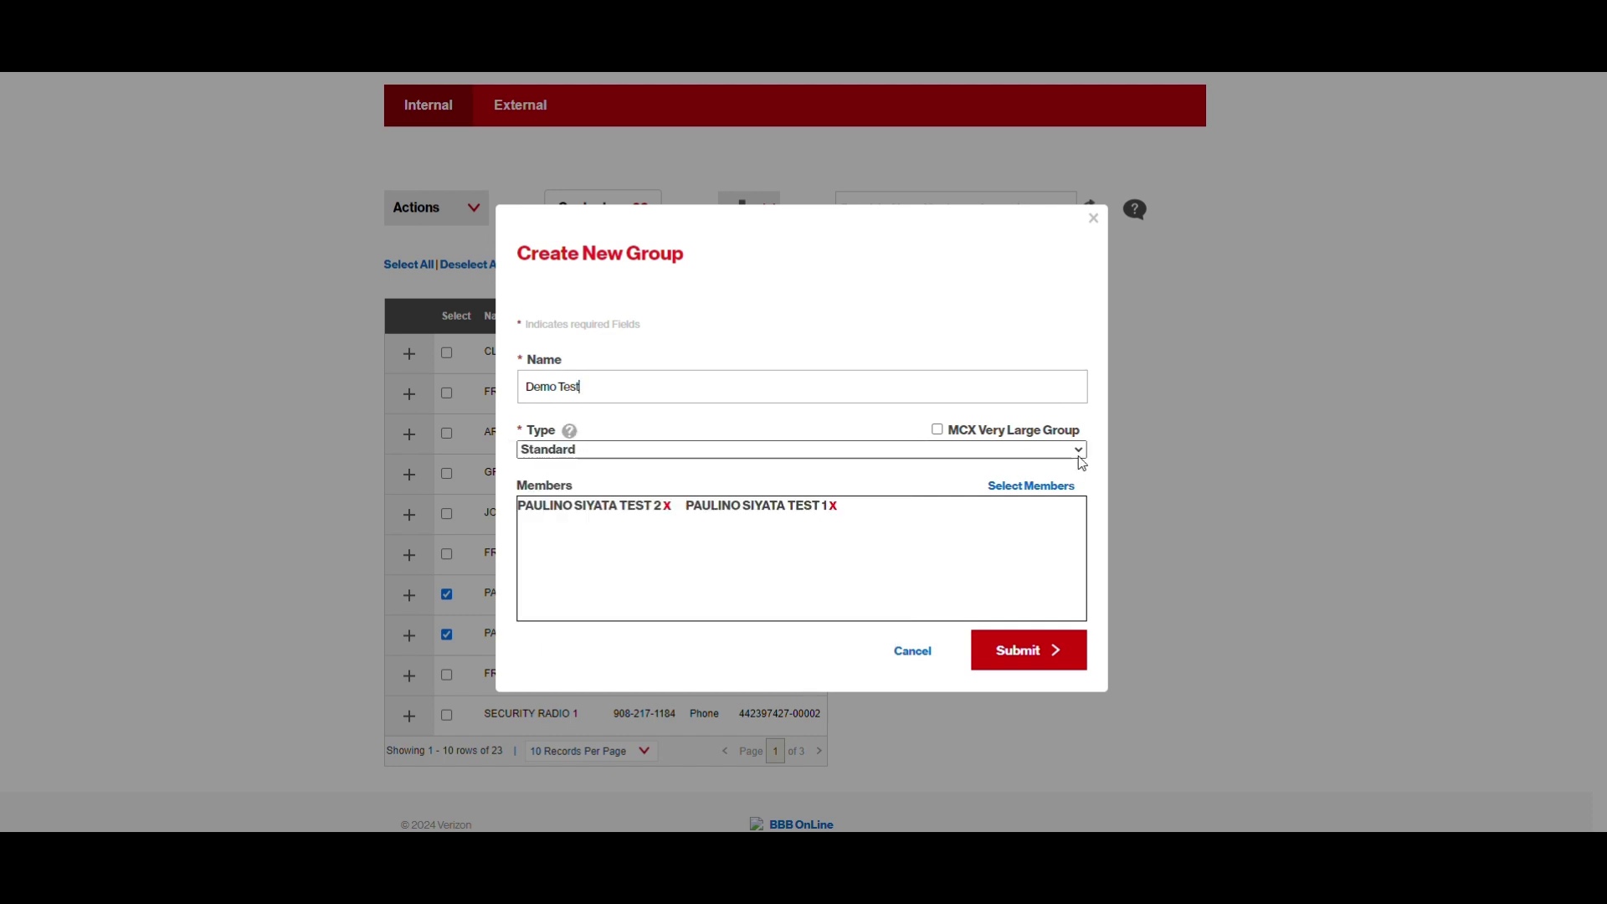
{"action": "left_click", "coordinate": [1017, 658]}
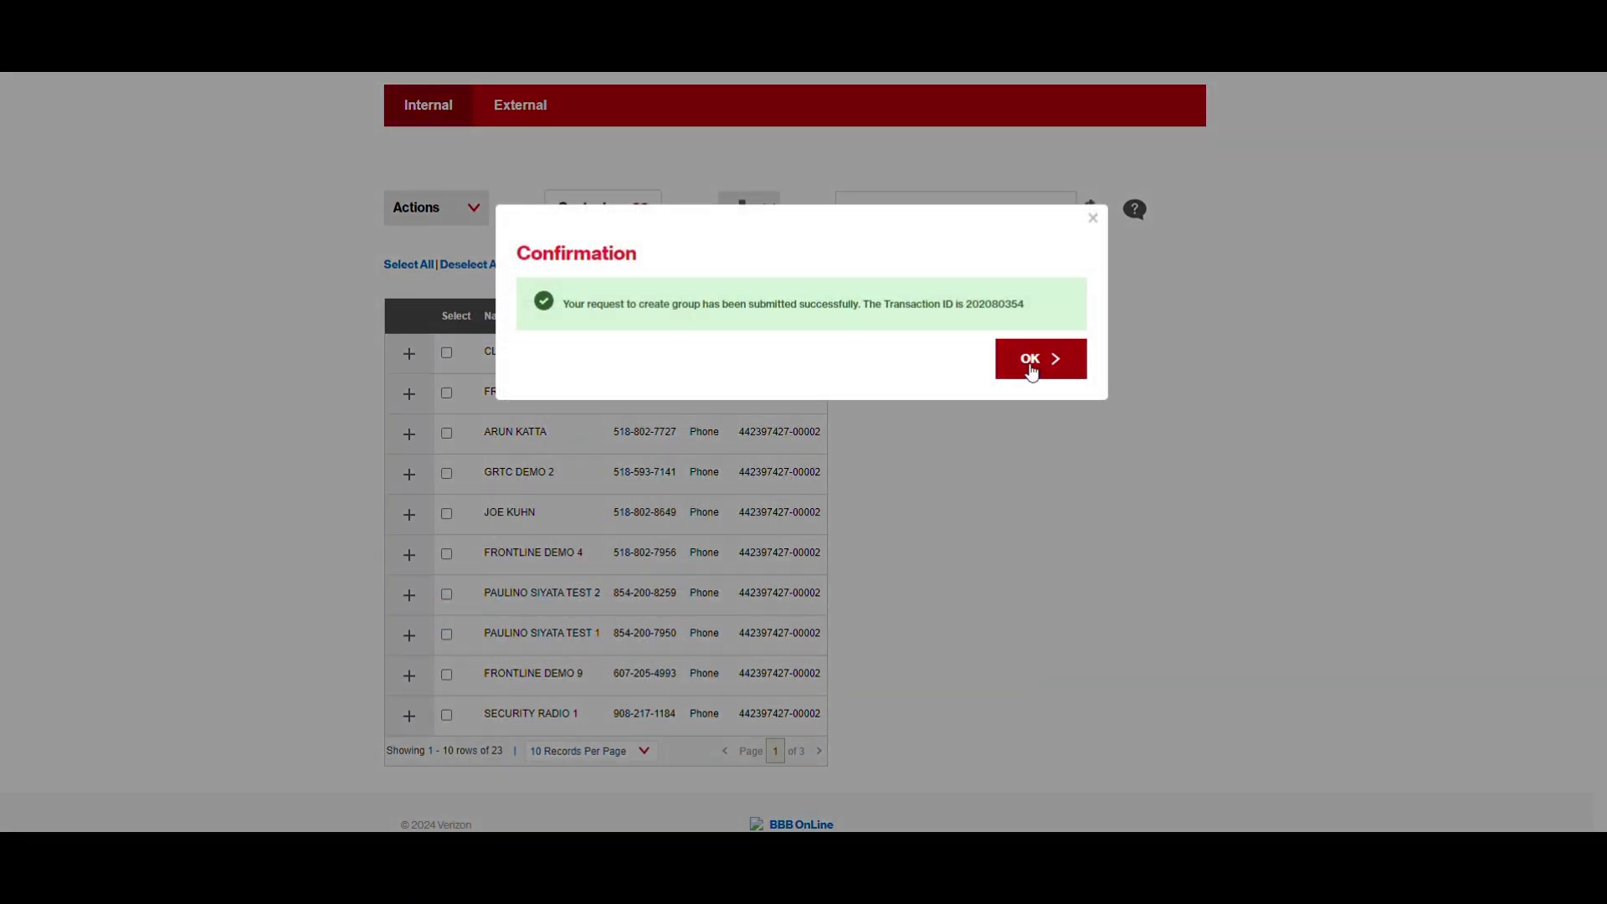
{"action": "left_click", "coordinate": [1032, 372]}
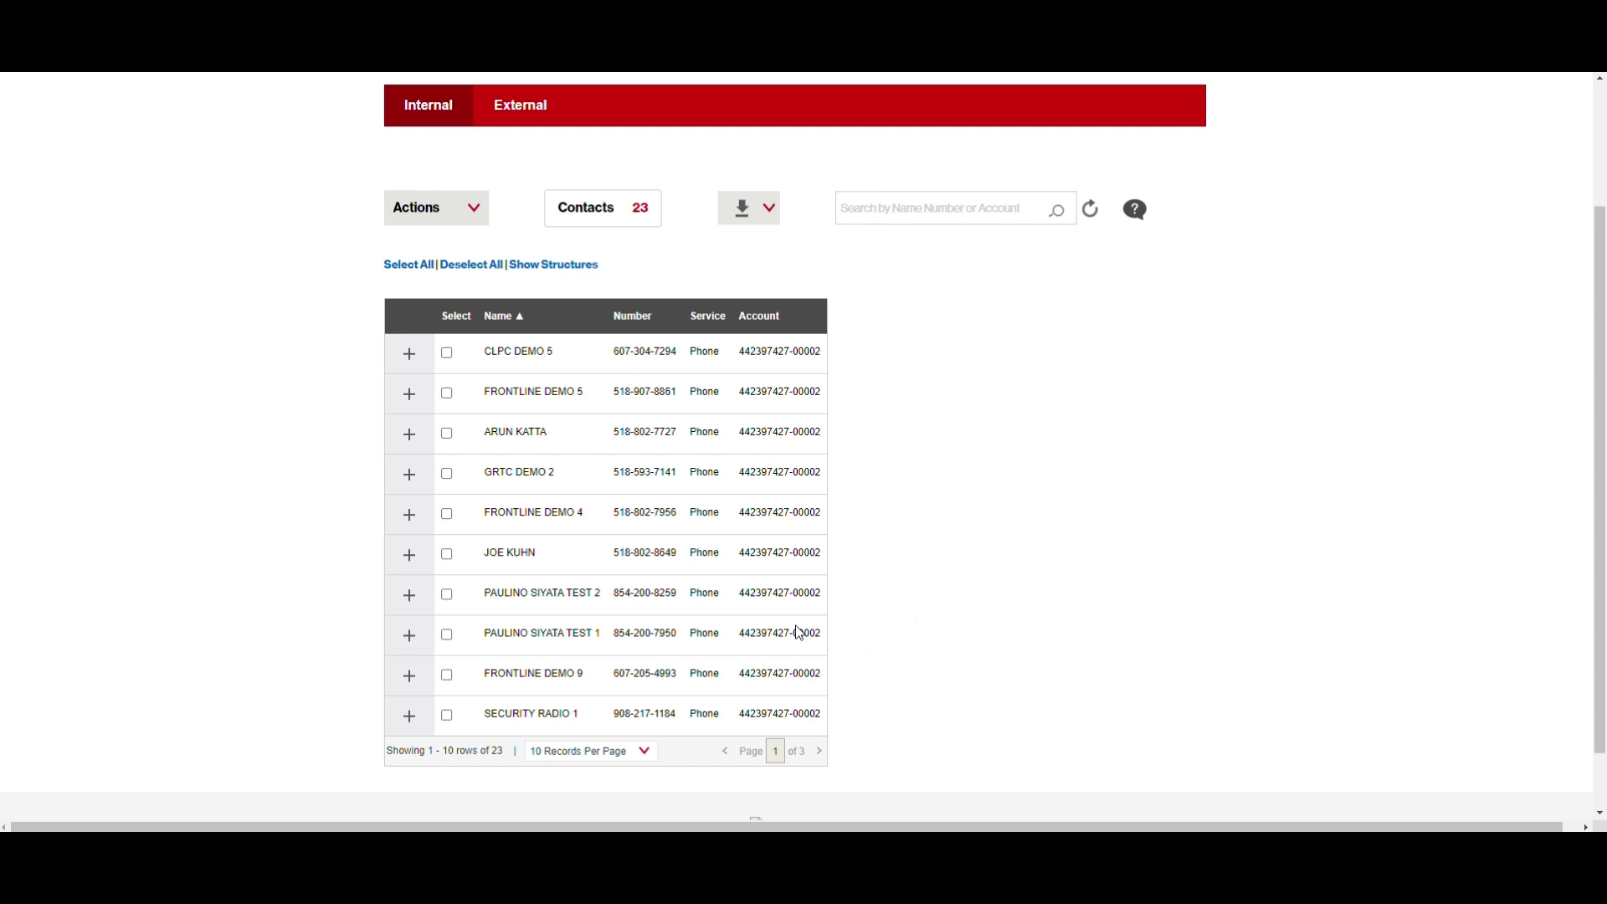
- Apply LMR Client Bulk Disable to both Siyata test contacts and acknowledge the confirmation
{"action": "left_click", "coordinate": [447, 636]}
{"action": "left_click", "coordinate": [447, 596]}
{"action": "left_click", "coordinate": [479, 217]}
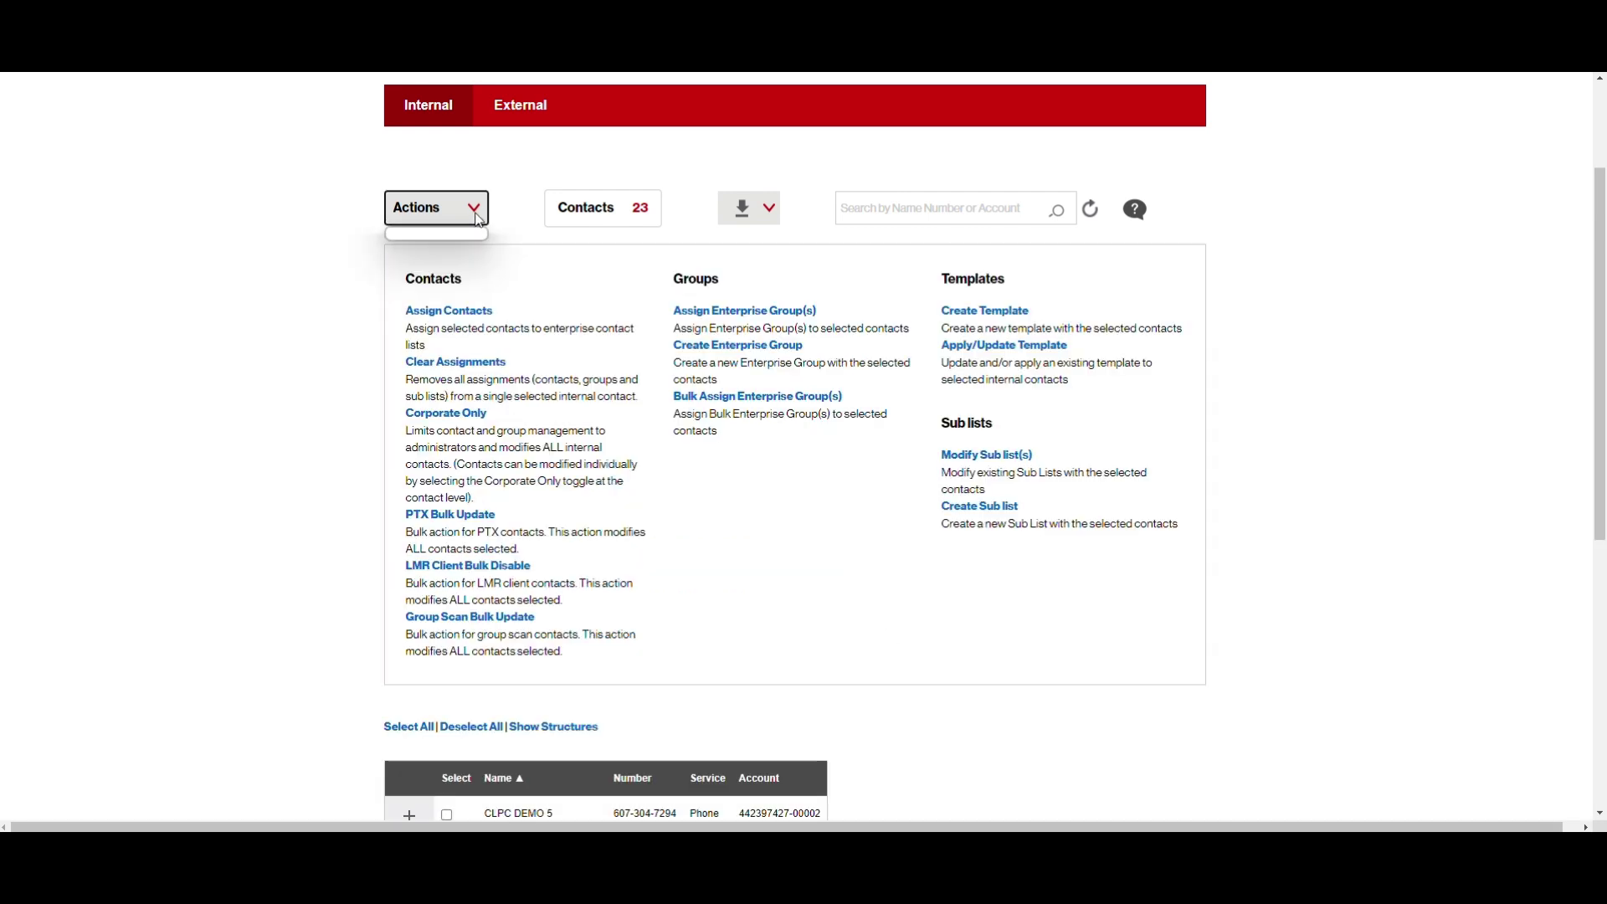
{"action": "left_click", "coordinate": [495, 574]}
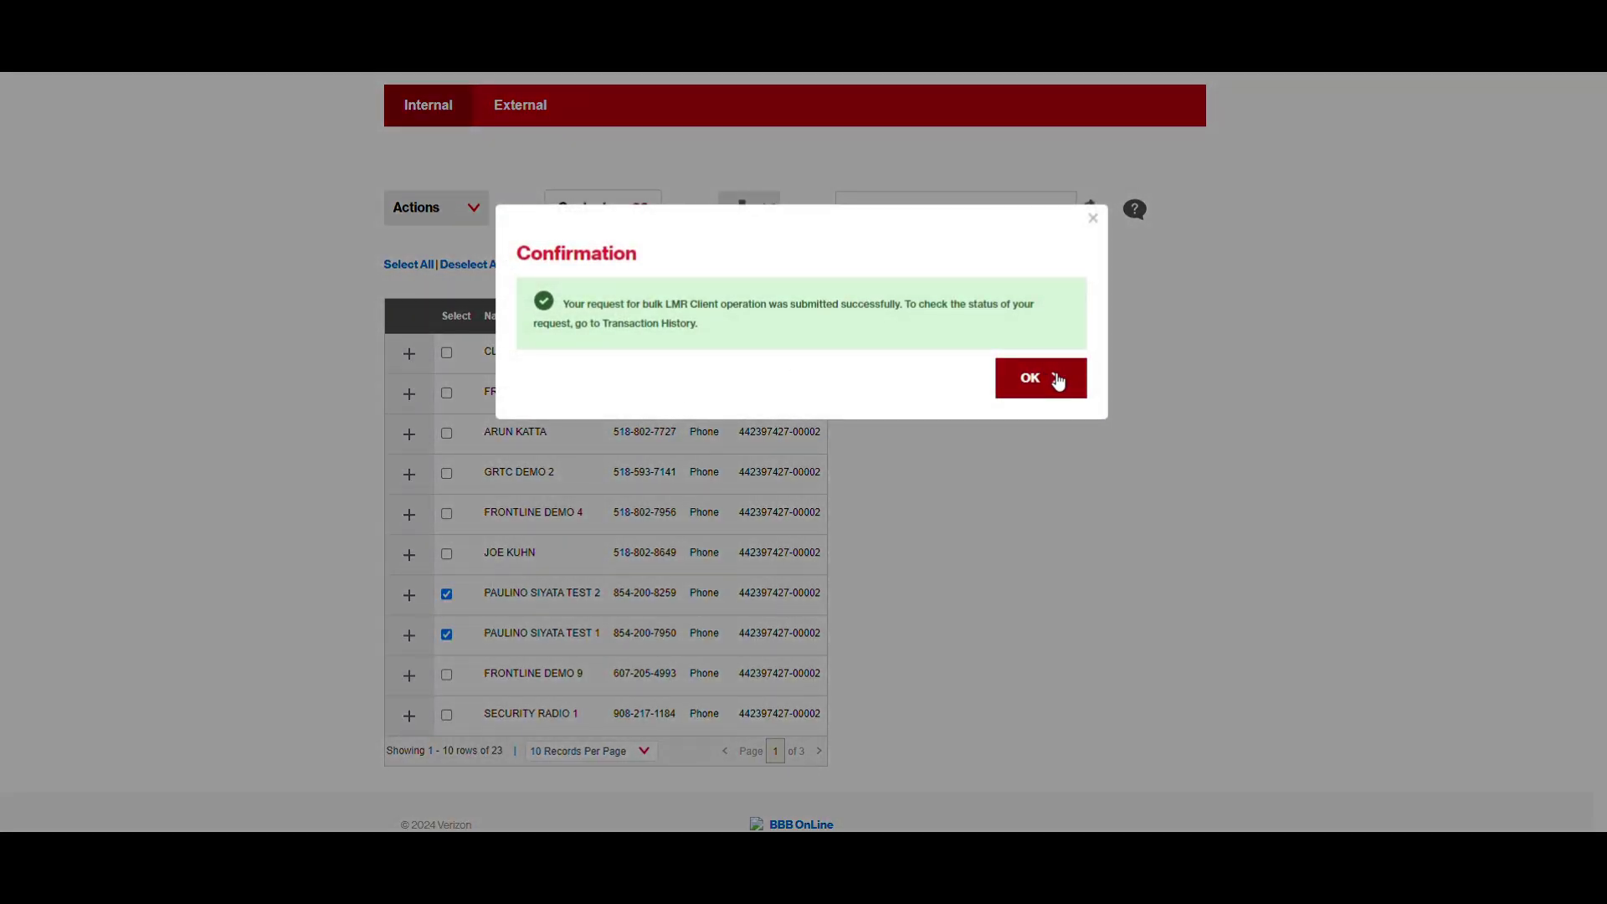
{"action": "left_click", "coordinate": [1056, 381]}
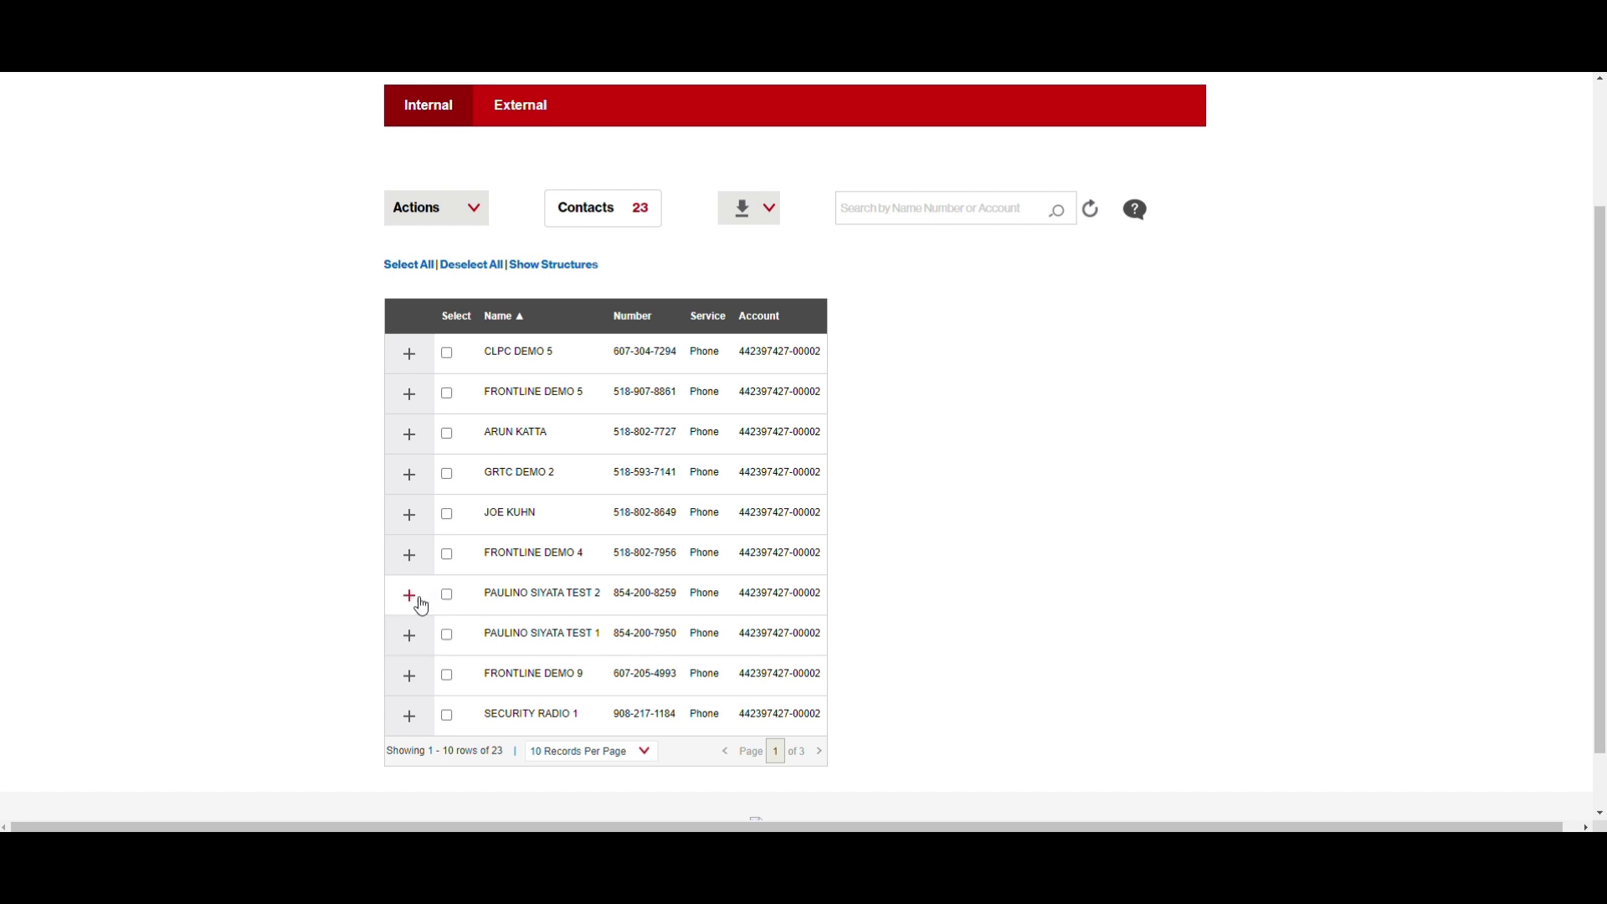
{"action": "left_click", "coordinate": [423, 601]}
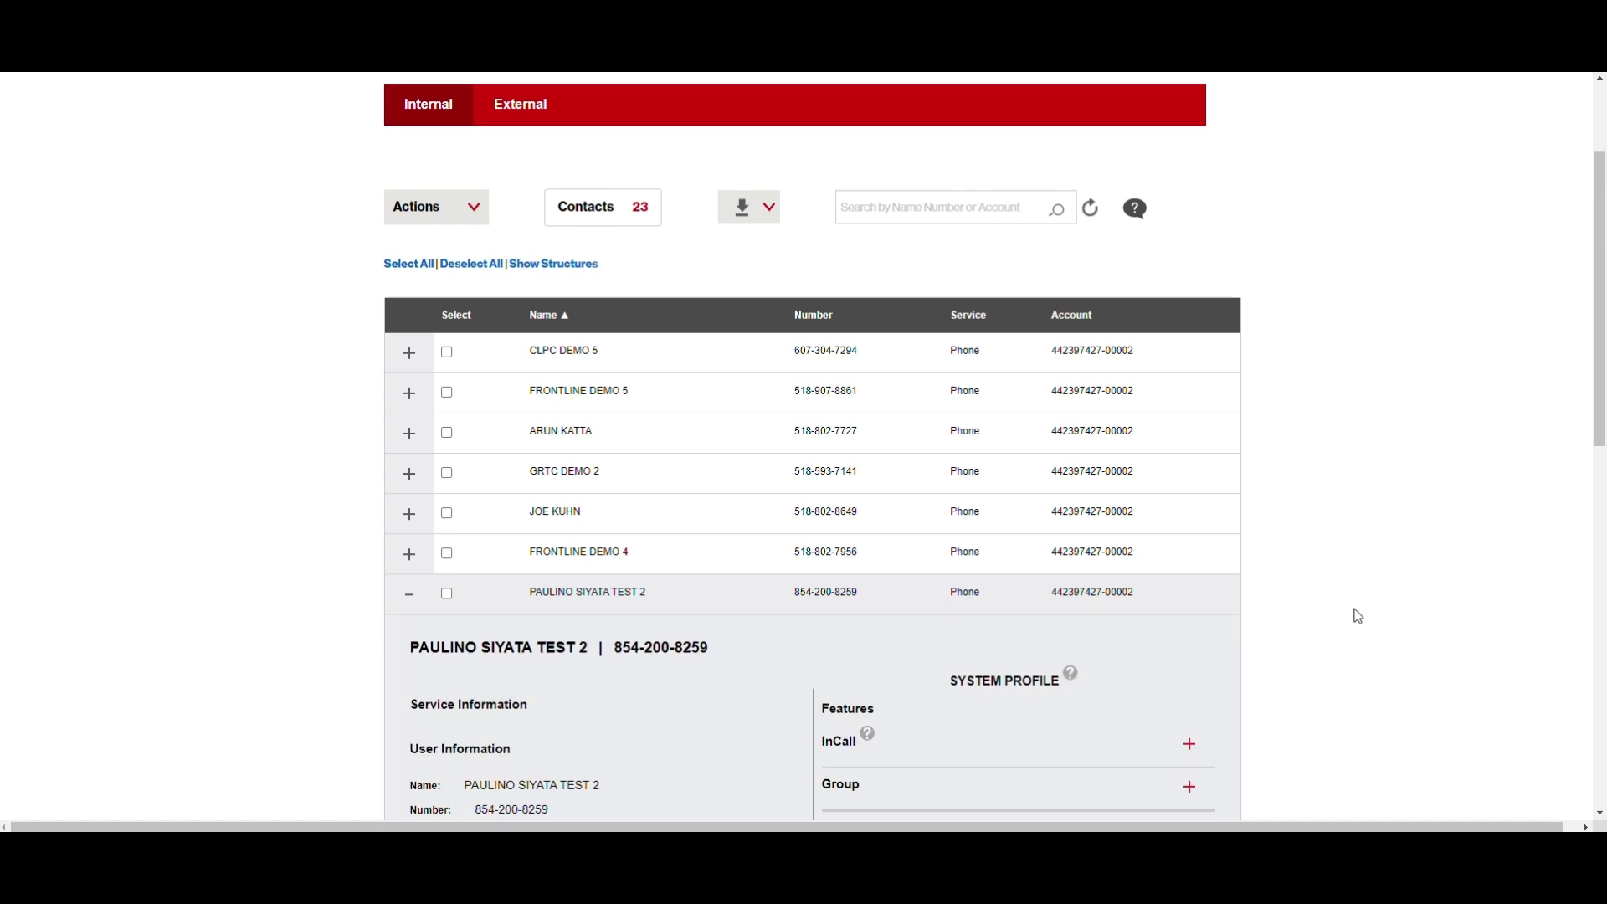
{"action": "scroll", "coordinate": [1356, 613], "scroll_direction": "down", "scroll_amount": 4}
{"action": "left_click", "coordinate": [1192, 499]}
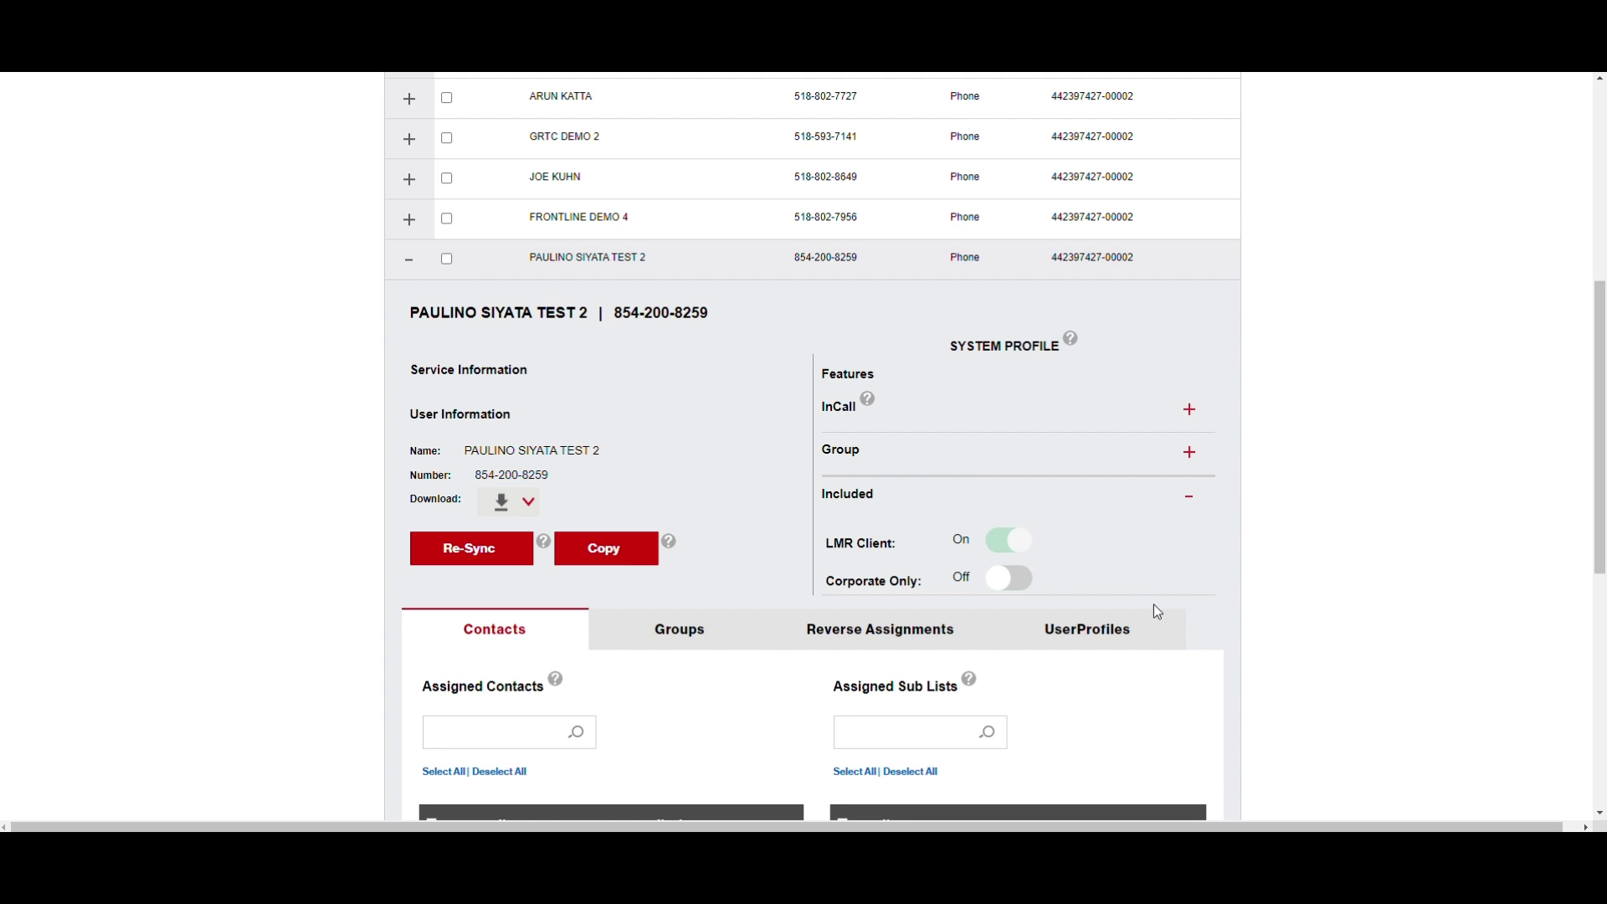
{"action": "scroll", "coordinate": [1143, 600], "scroll_direction": "down", "scroll_amount": 2}
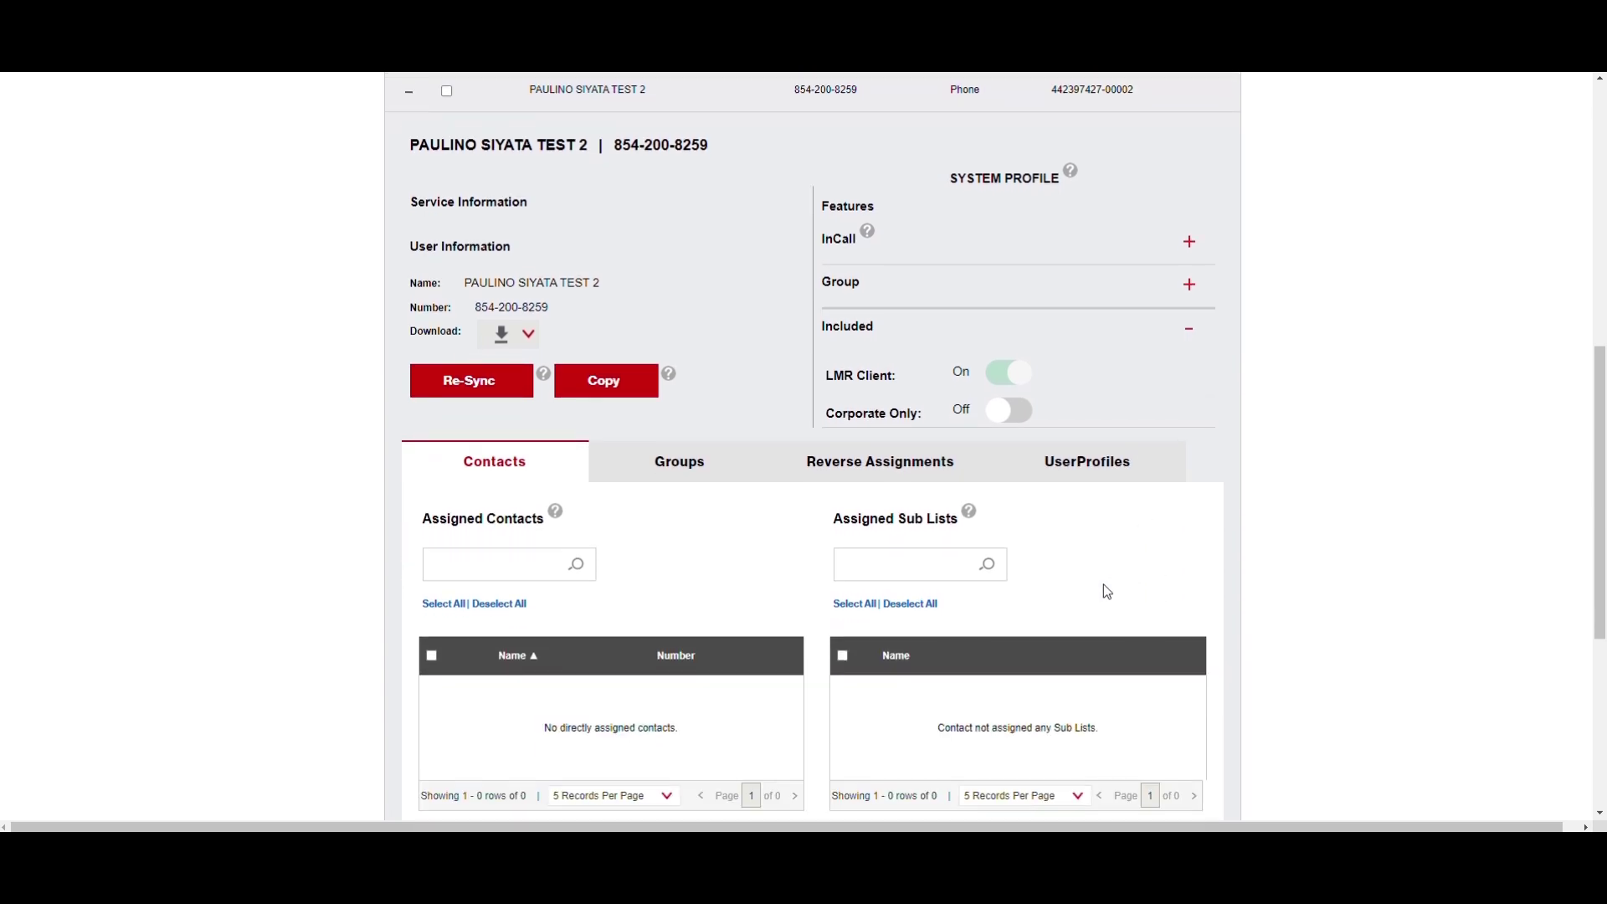
{"action": "left_click", "coordinate": [687, 474]}
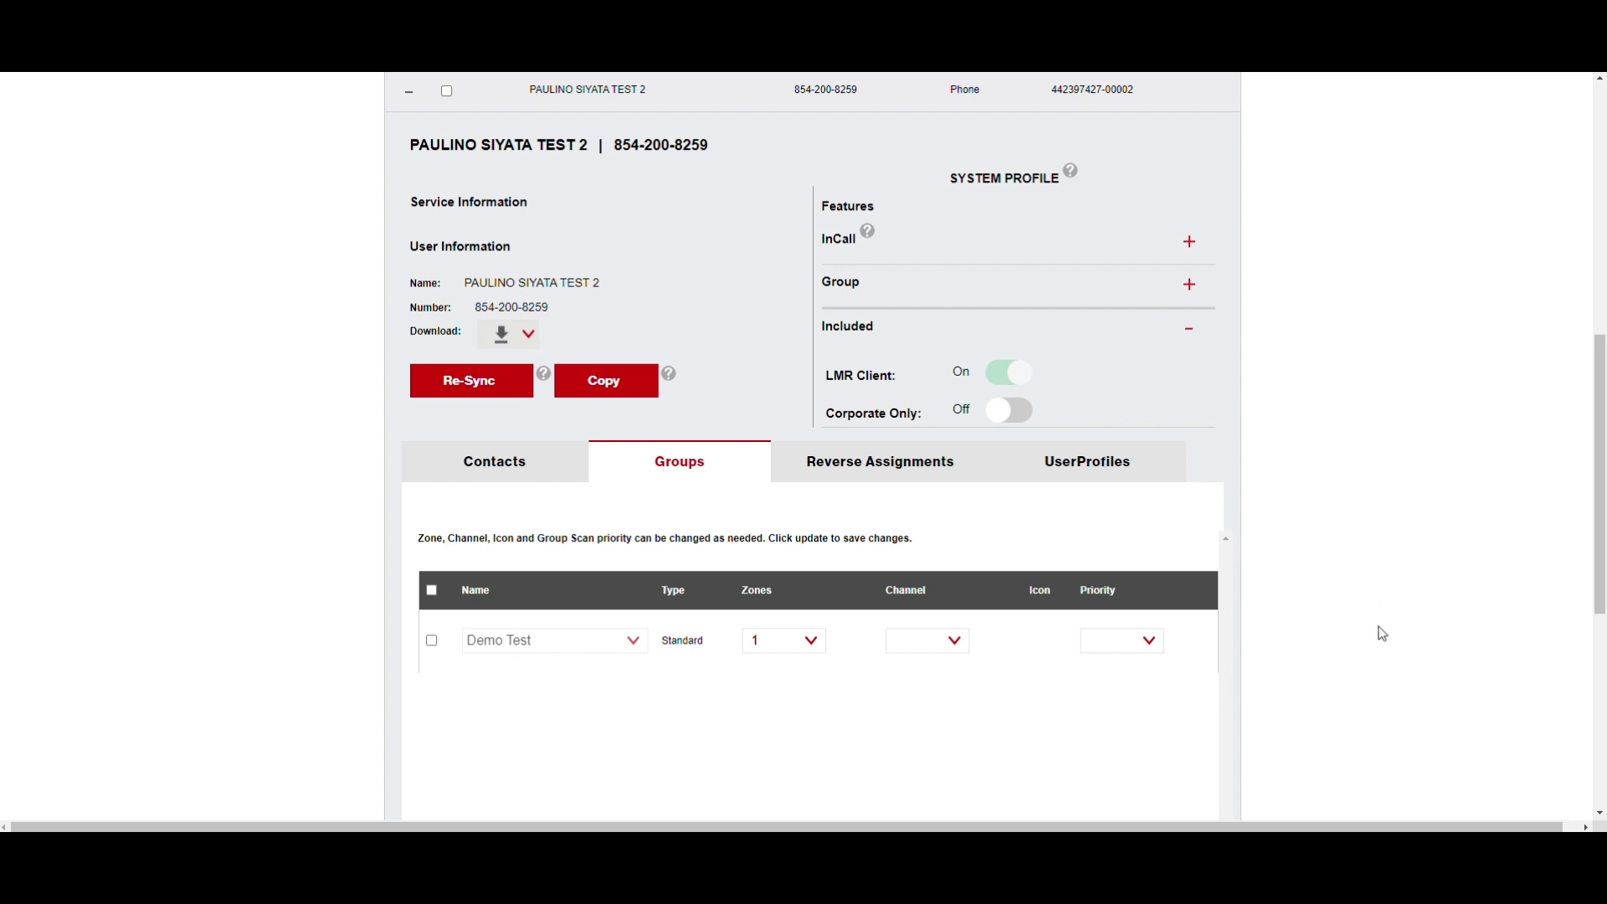
{"action": "scroll", "coordinate": [1383, 633], "scroll_direction": "up", "scroll_amount": 4}
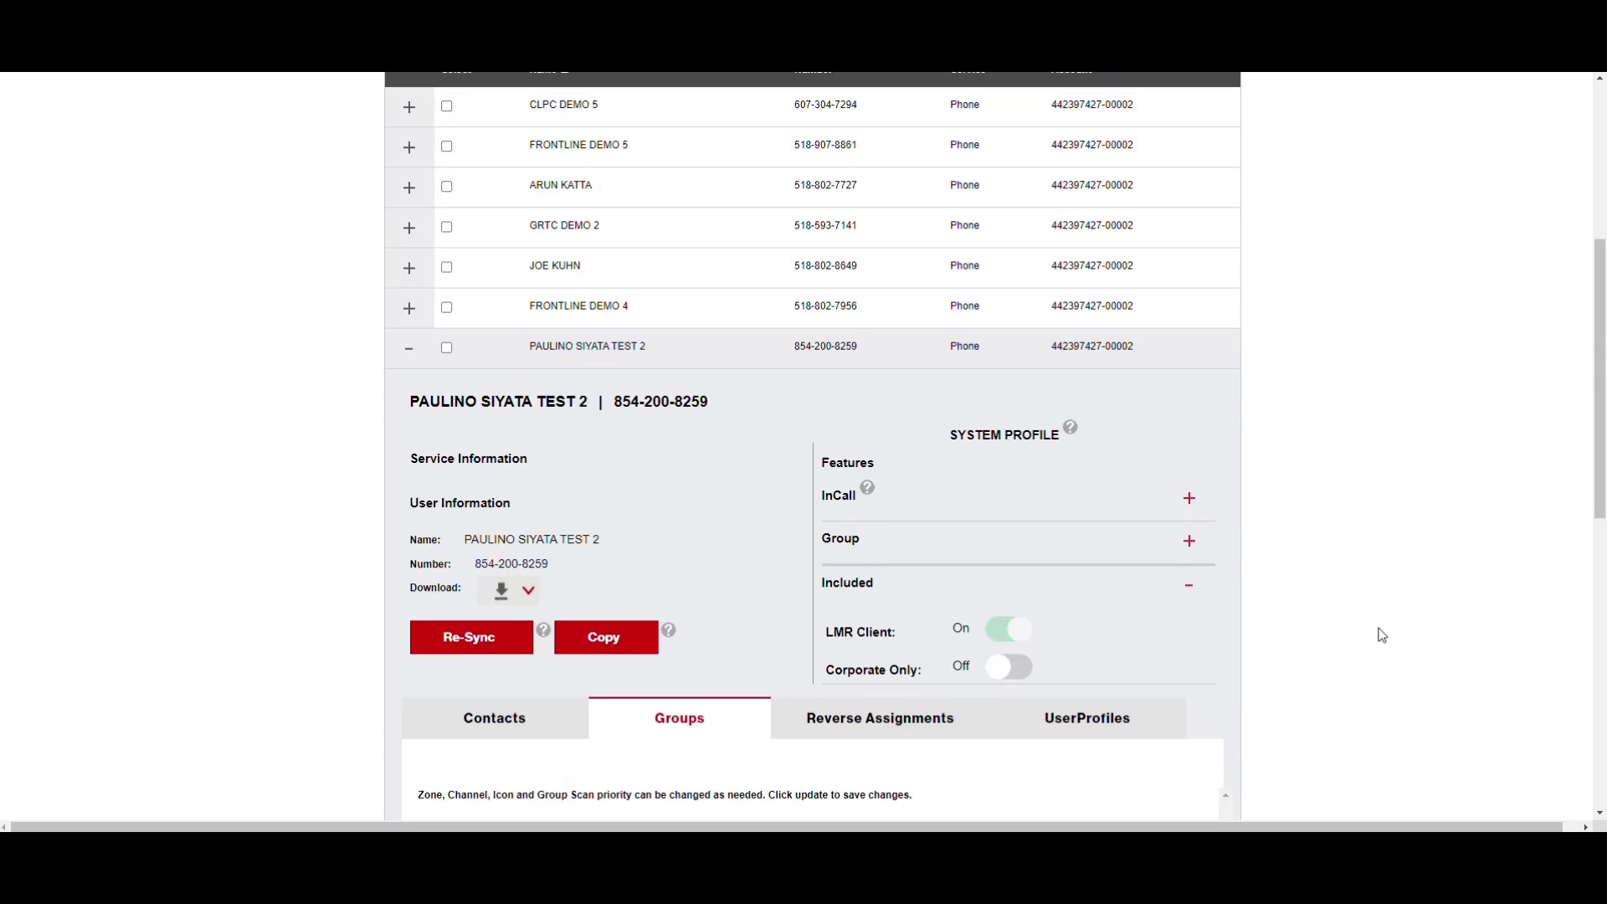
- Select both Siyata test contacts in the contacts list
{"action": "left_click", "coordinate": [405, 432]}
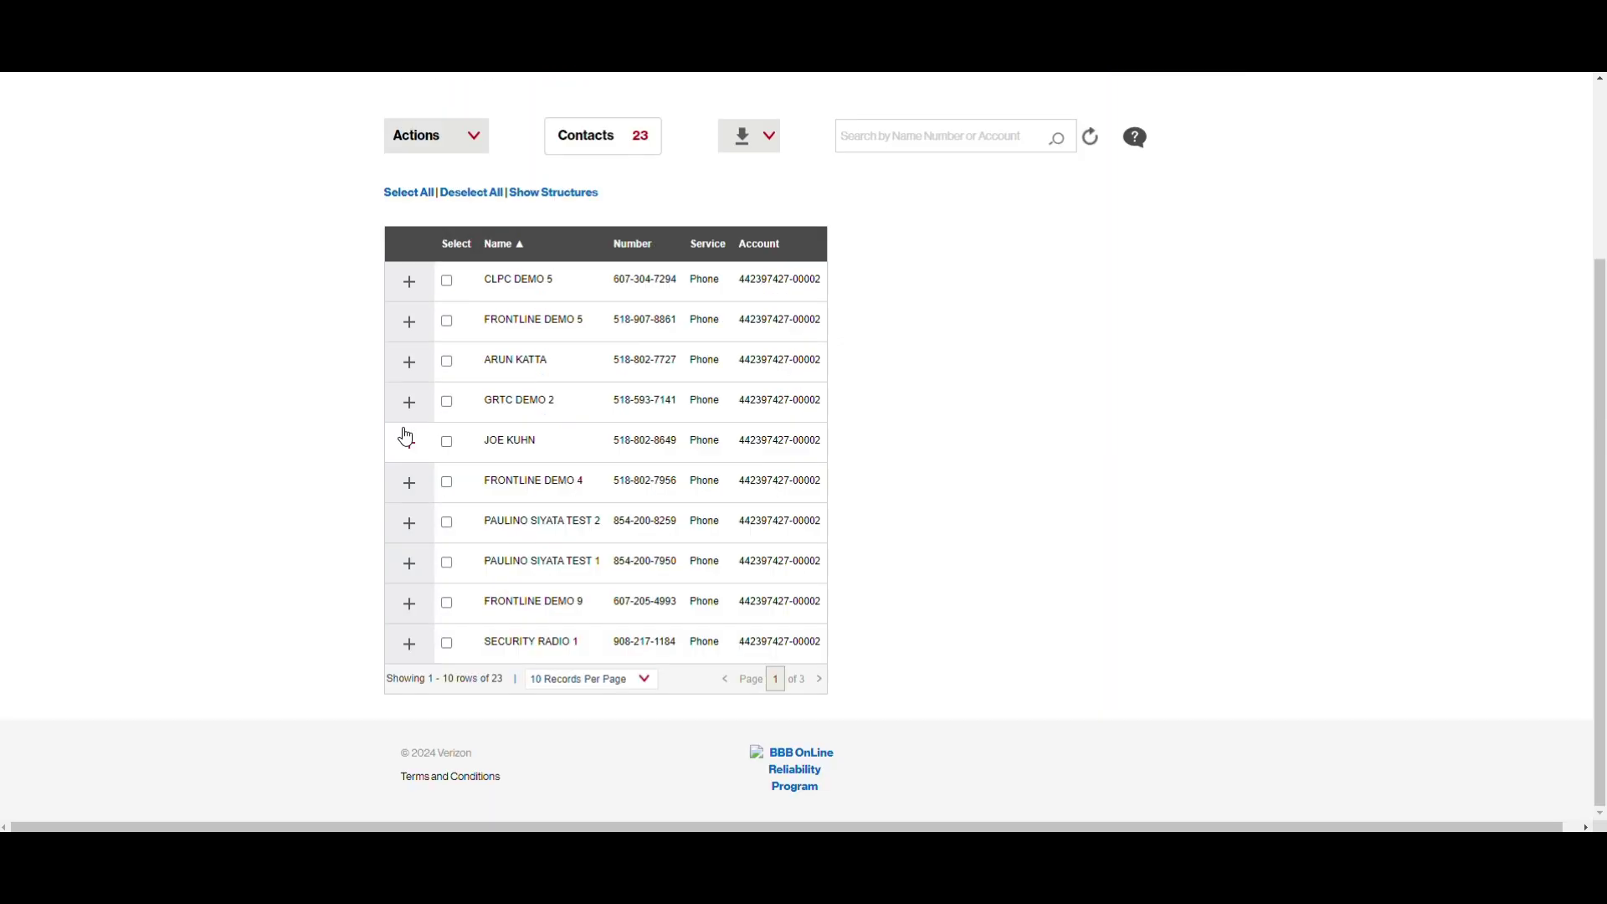
{"action": "left_click", "coordinate": [447, 521]}
{"action": "left_click", "coordinate": [449, 563]}
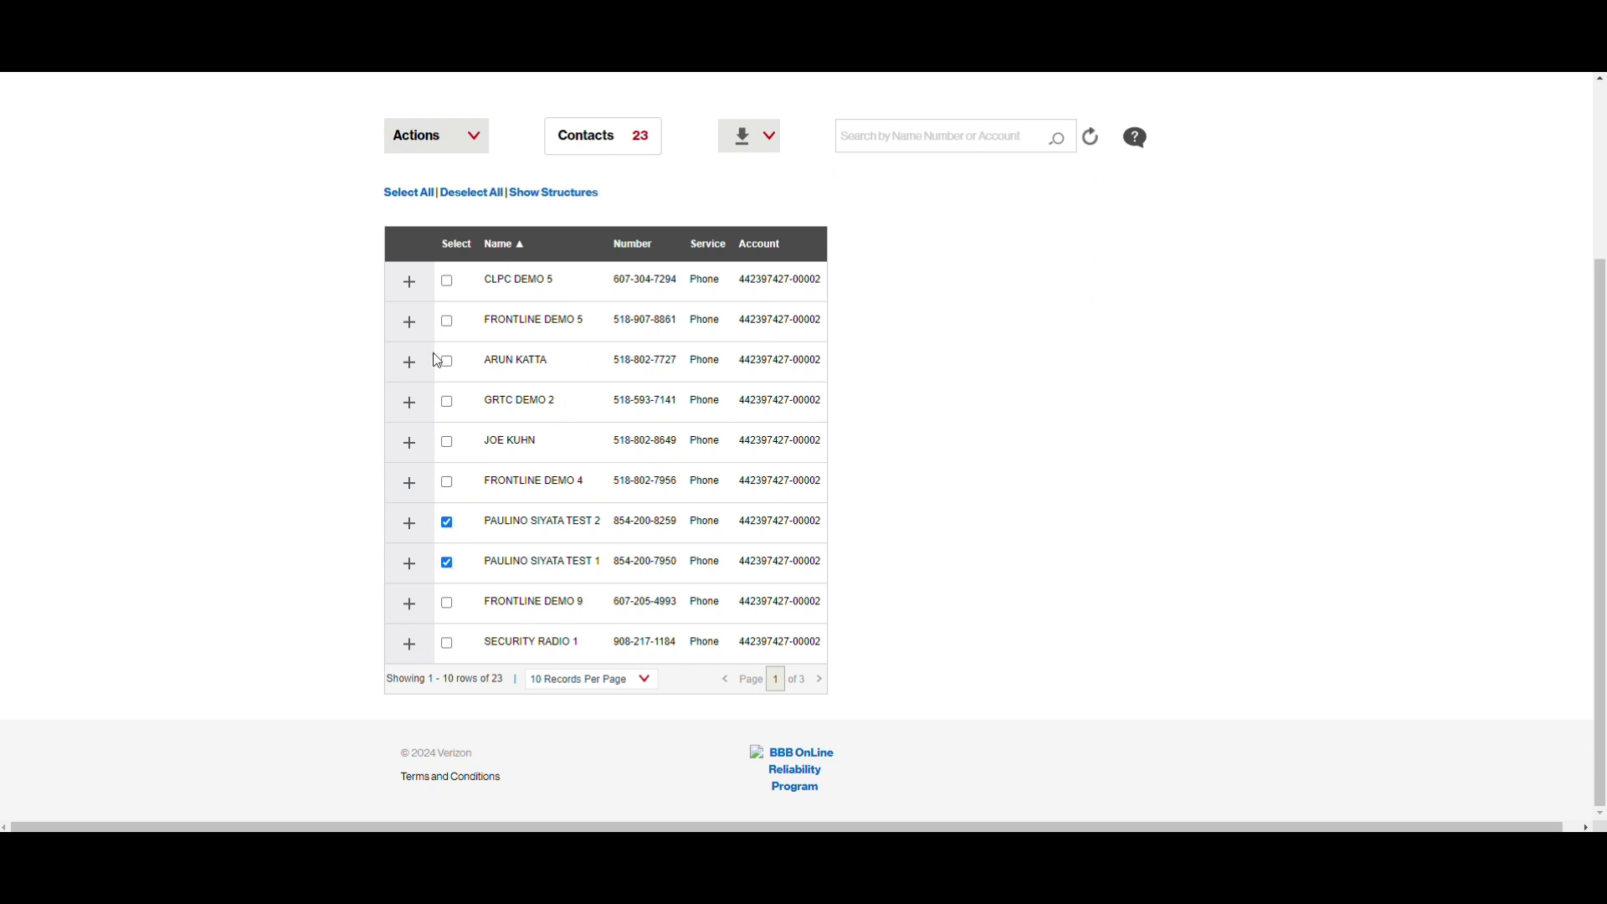
- Bulk-assign group Demo Test at Zone 1, Channel 1, Priority 1 to the selected contacts
{"action": "left_click", "coordinate": [477, 143]}
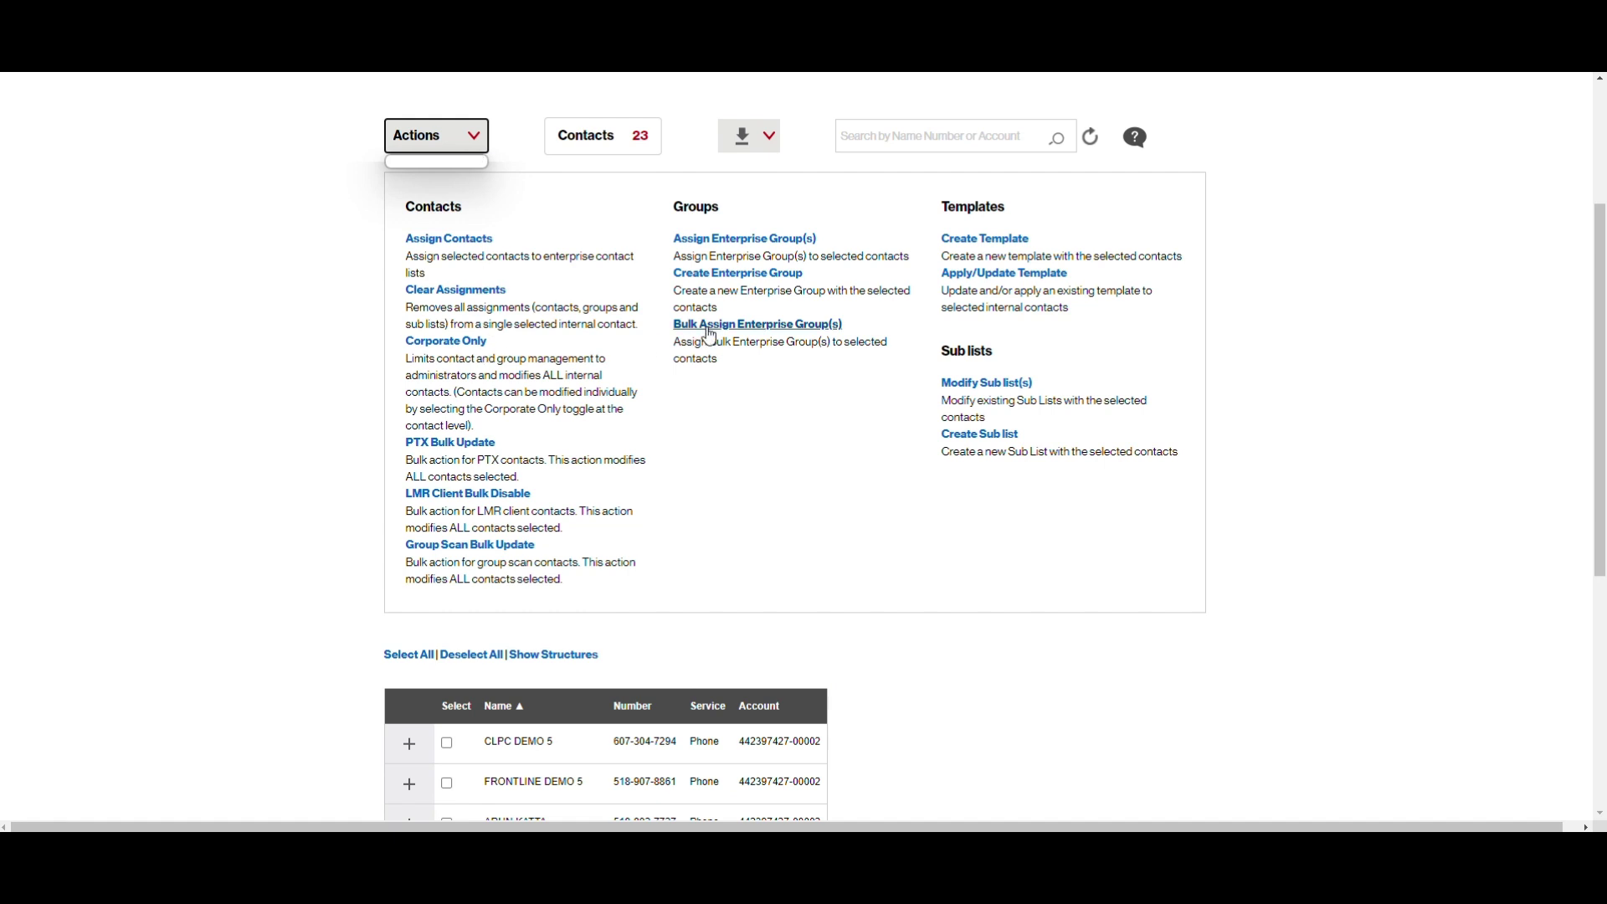
{"action": "left_click", "coordinate": [757, 327]}
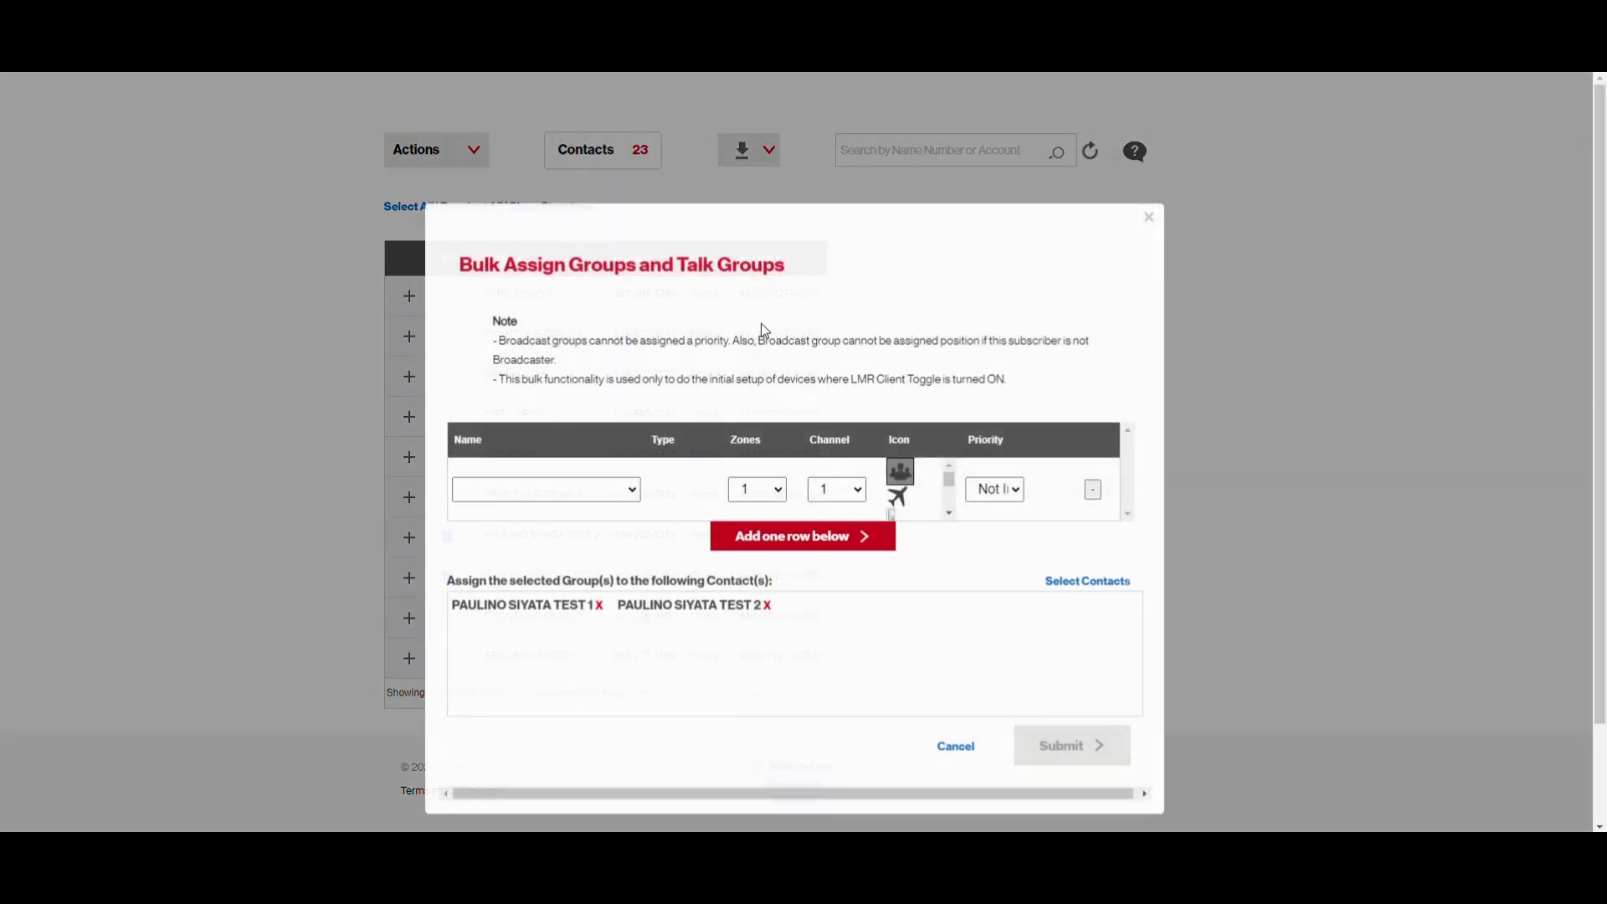
{"action": "left_click", "coordinate": [631, 491]}
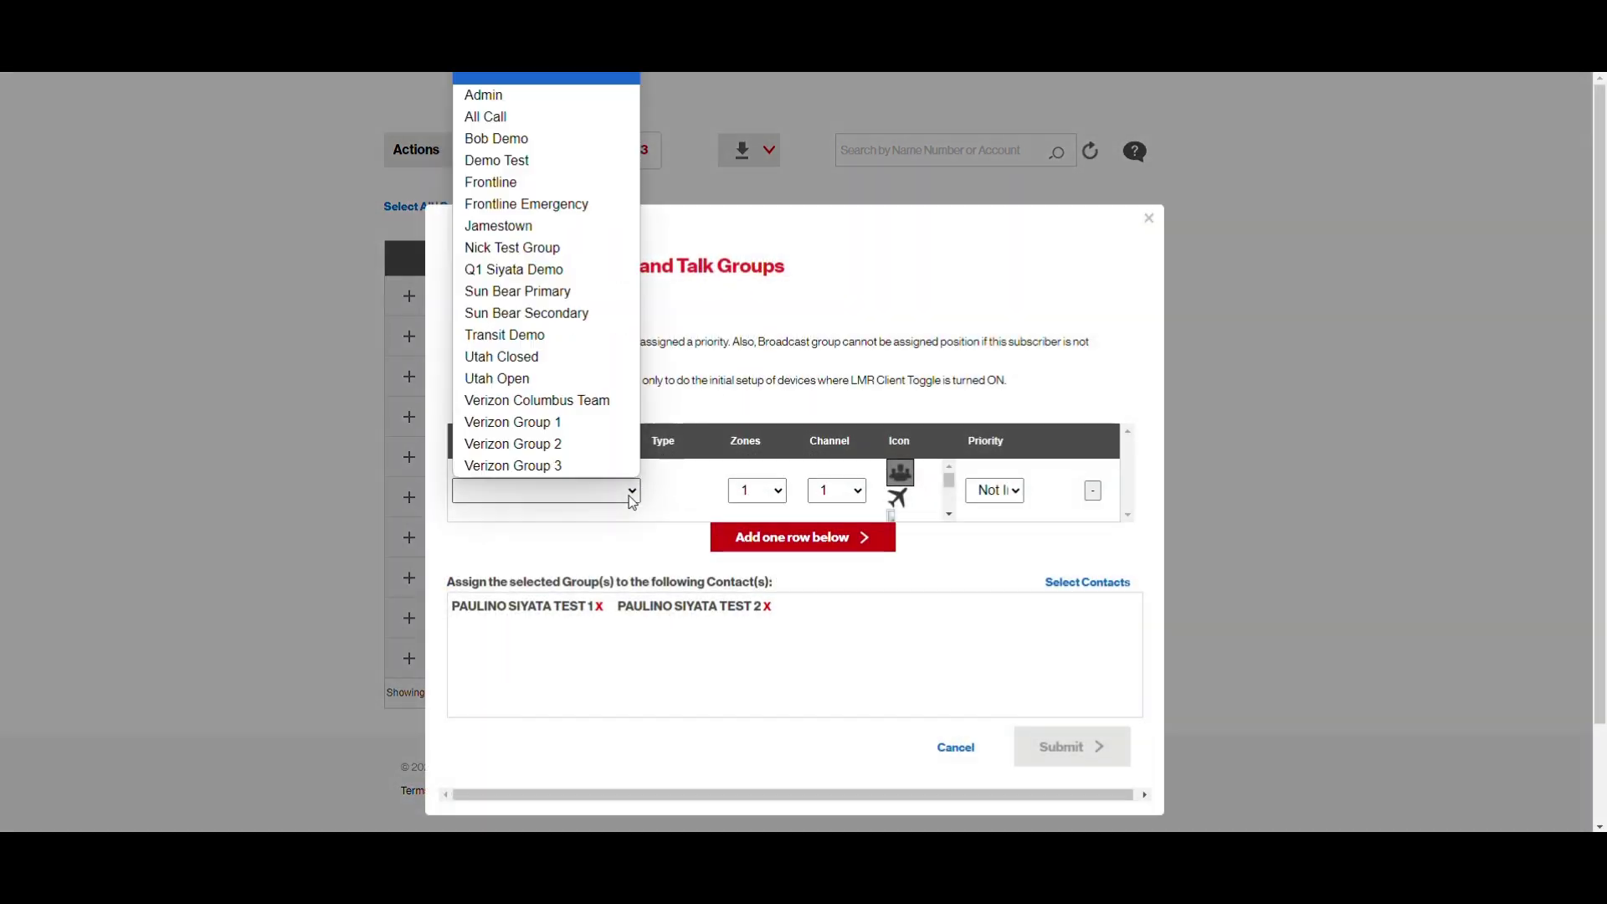
{"action": "left_click", "coordinate": [525, 162]}
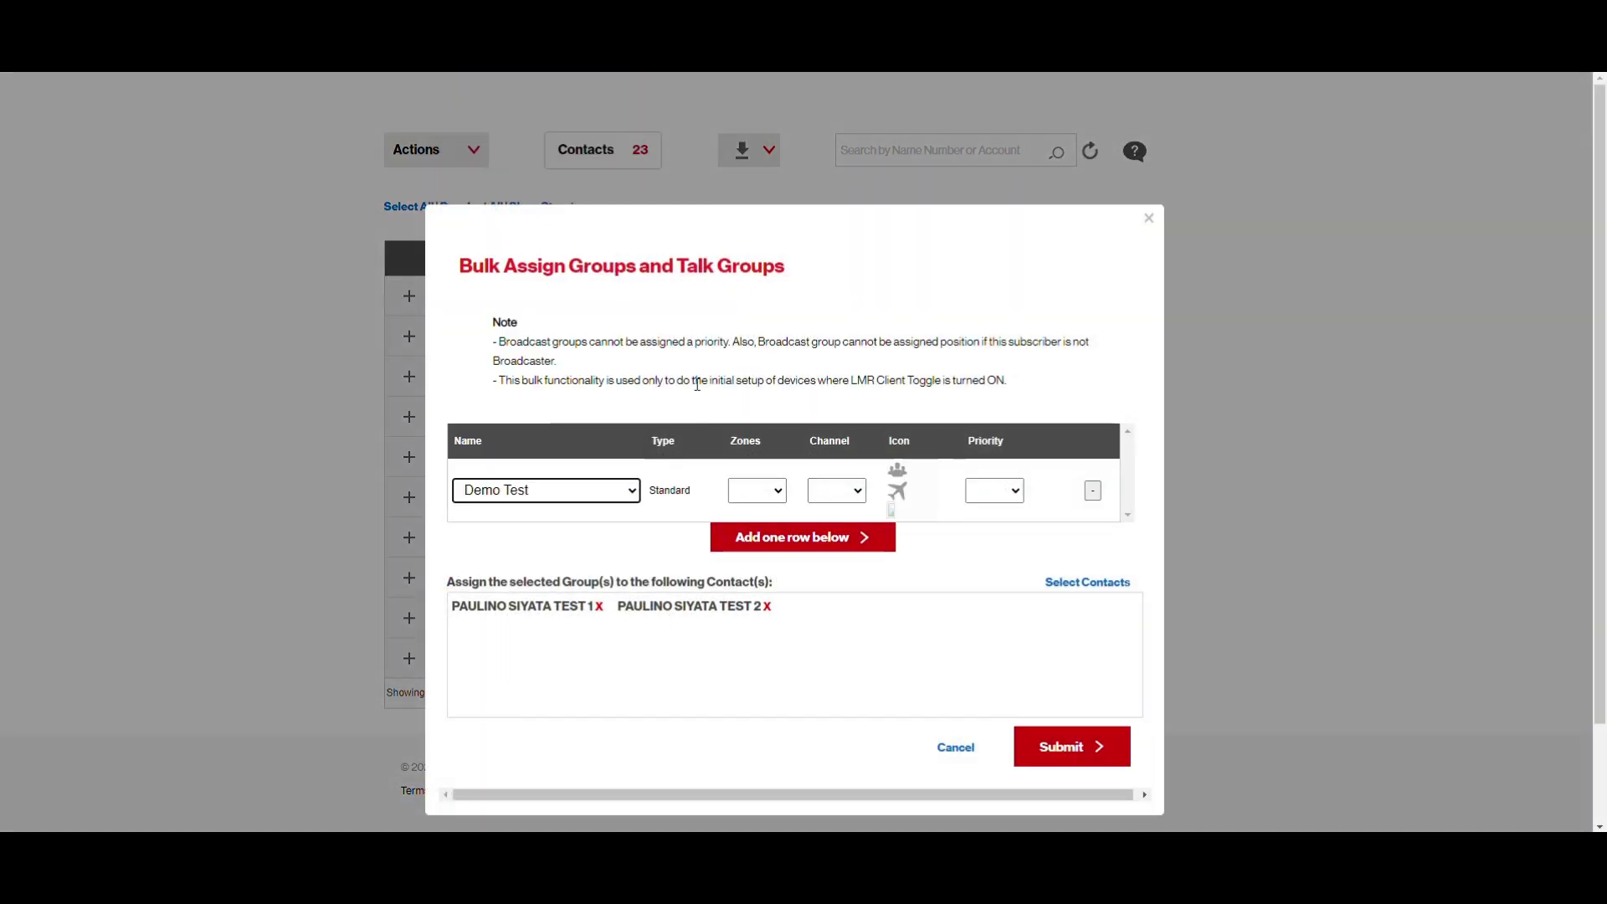
{"action": "left_click", "coordinate": [772, 501]}
{"action": "left_click", "coordinate": [757, 533]}
{"action": "left_click", "coordinate": [837, 490]}
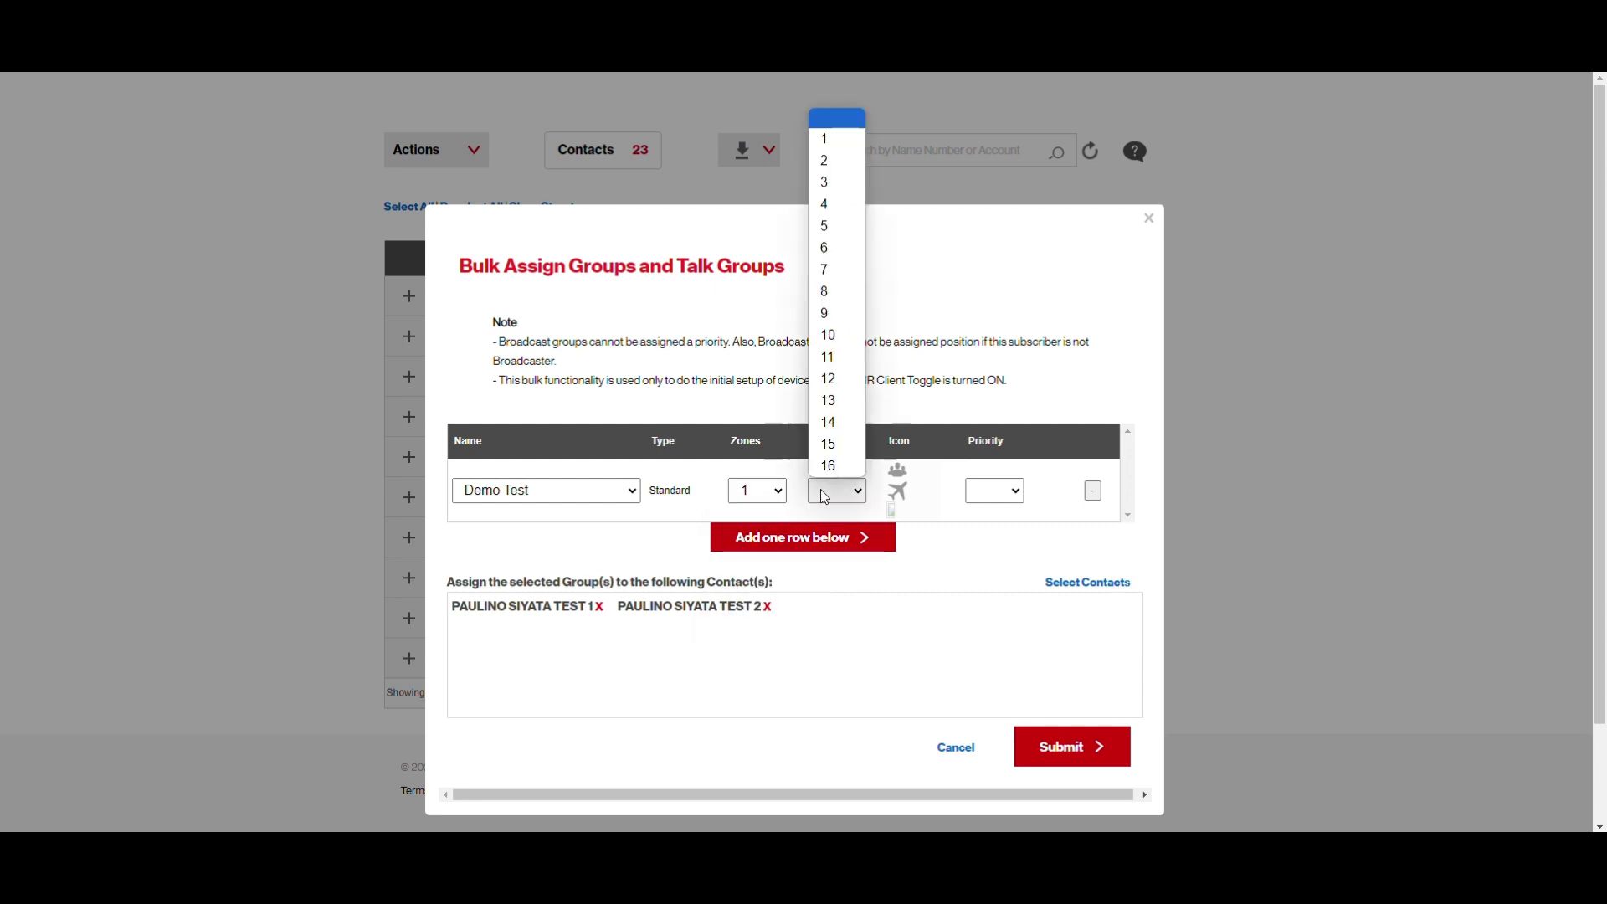
{"action": "left_click", "coordinate": [825, 138]}
{"action": "left_click", "coordinate": [995, 490]}
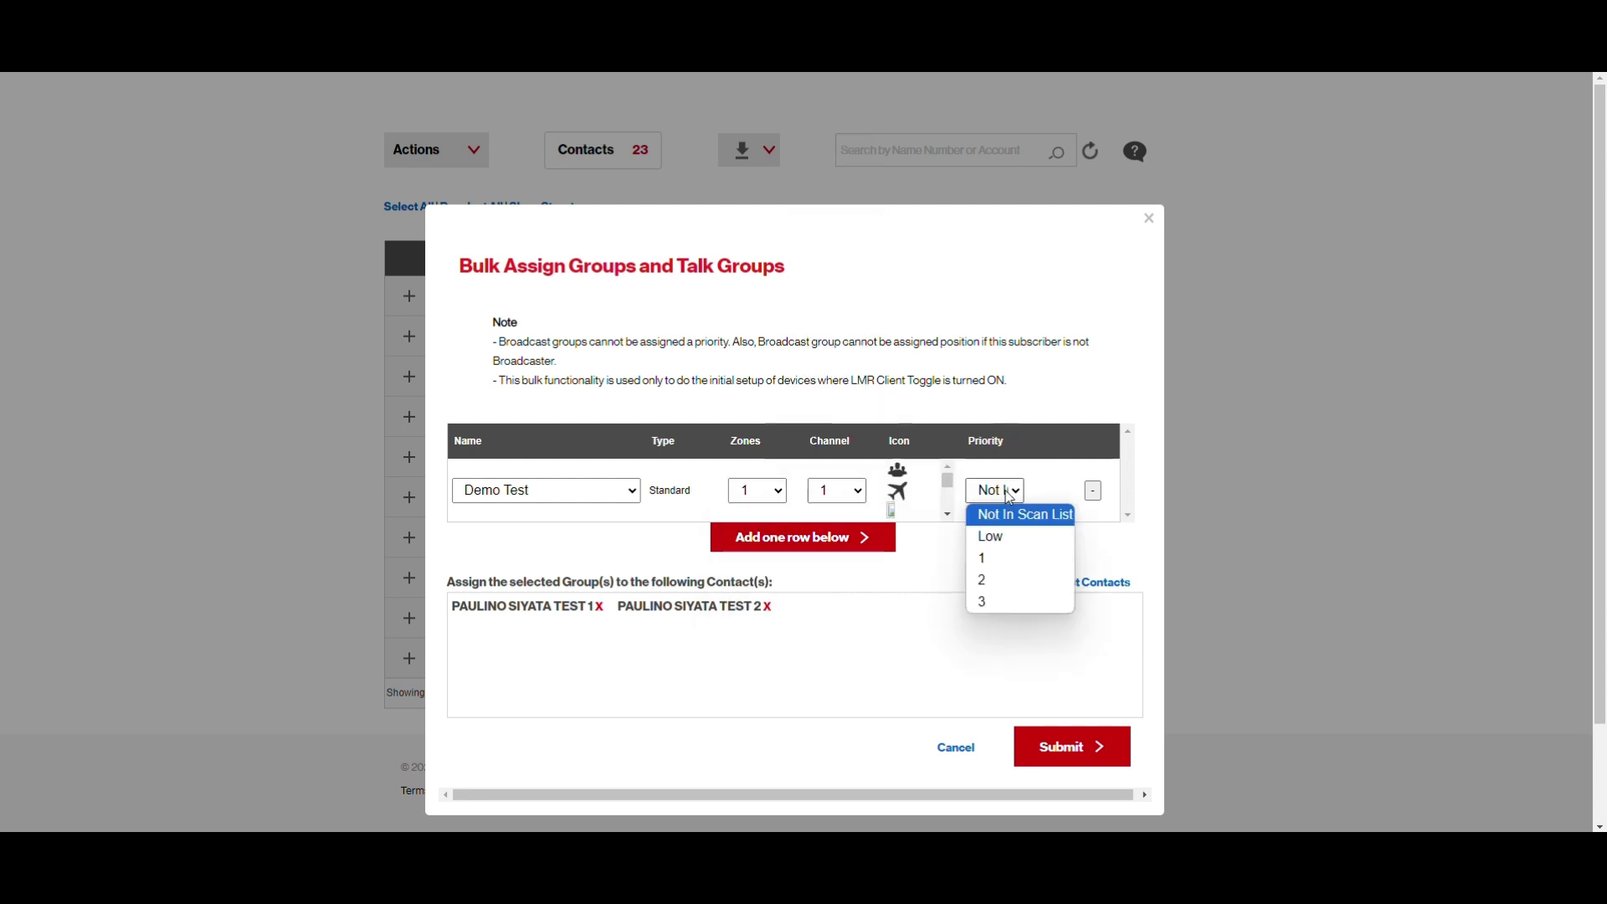
{"action": "left_click", "coordinate": [1002, 569]}
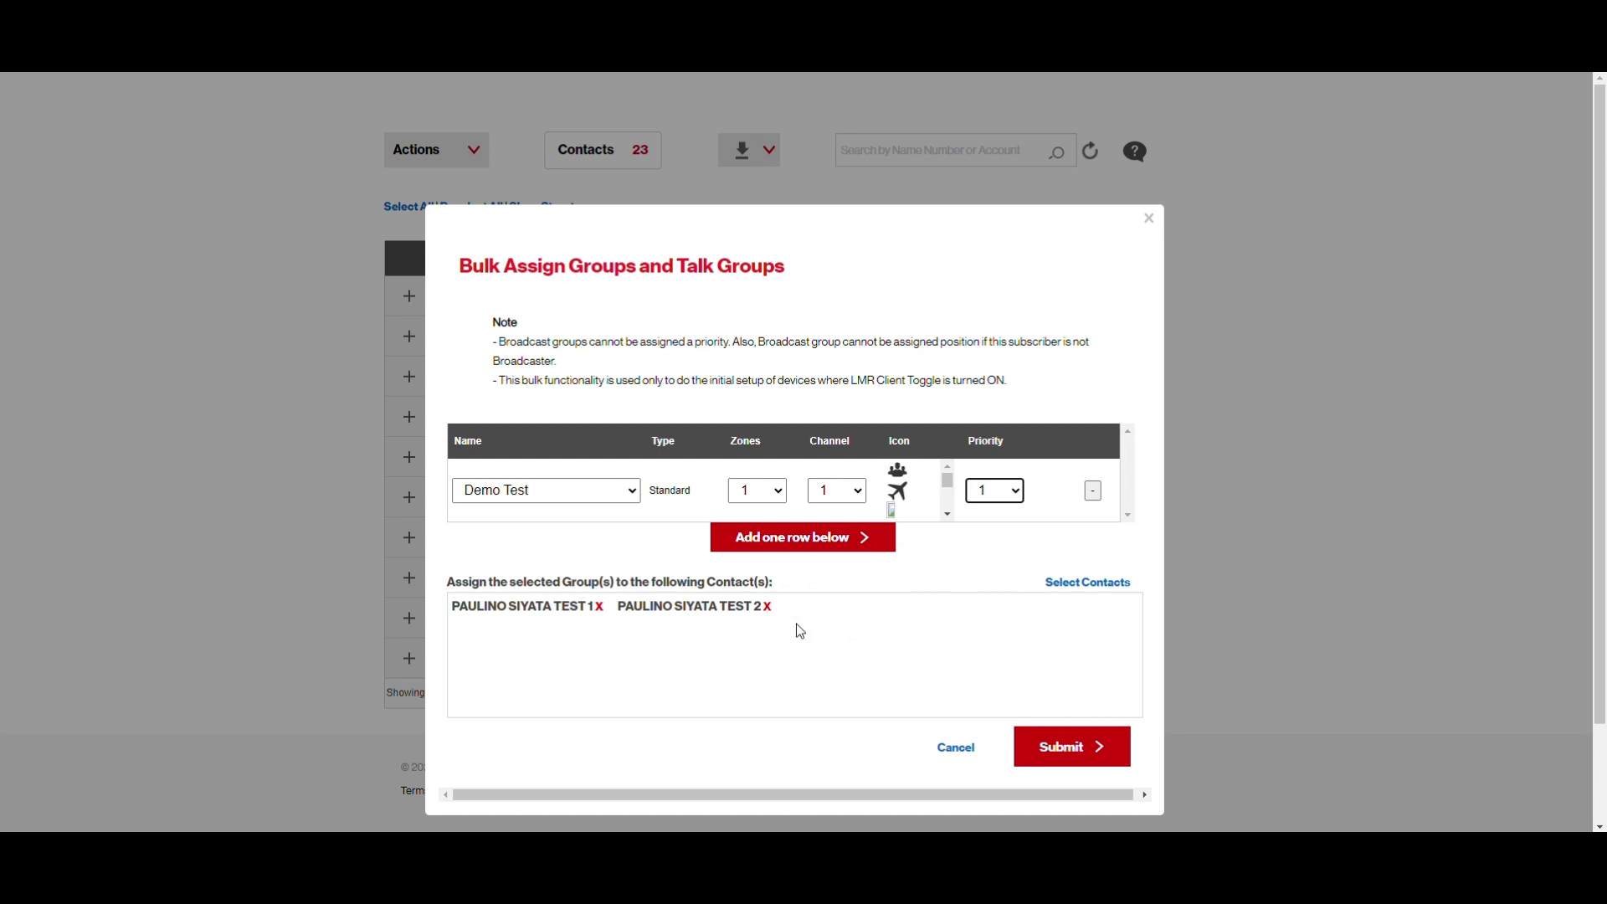
{"action": "left_click", "coordinate": [1075, 753]}
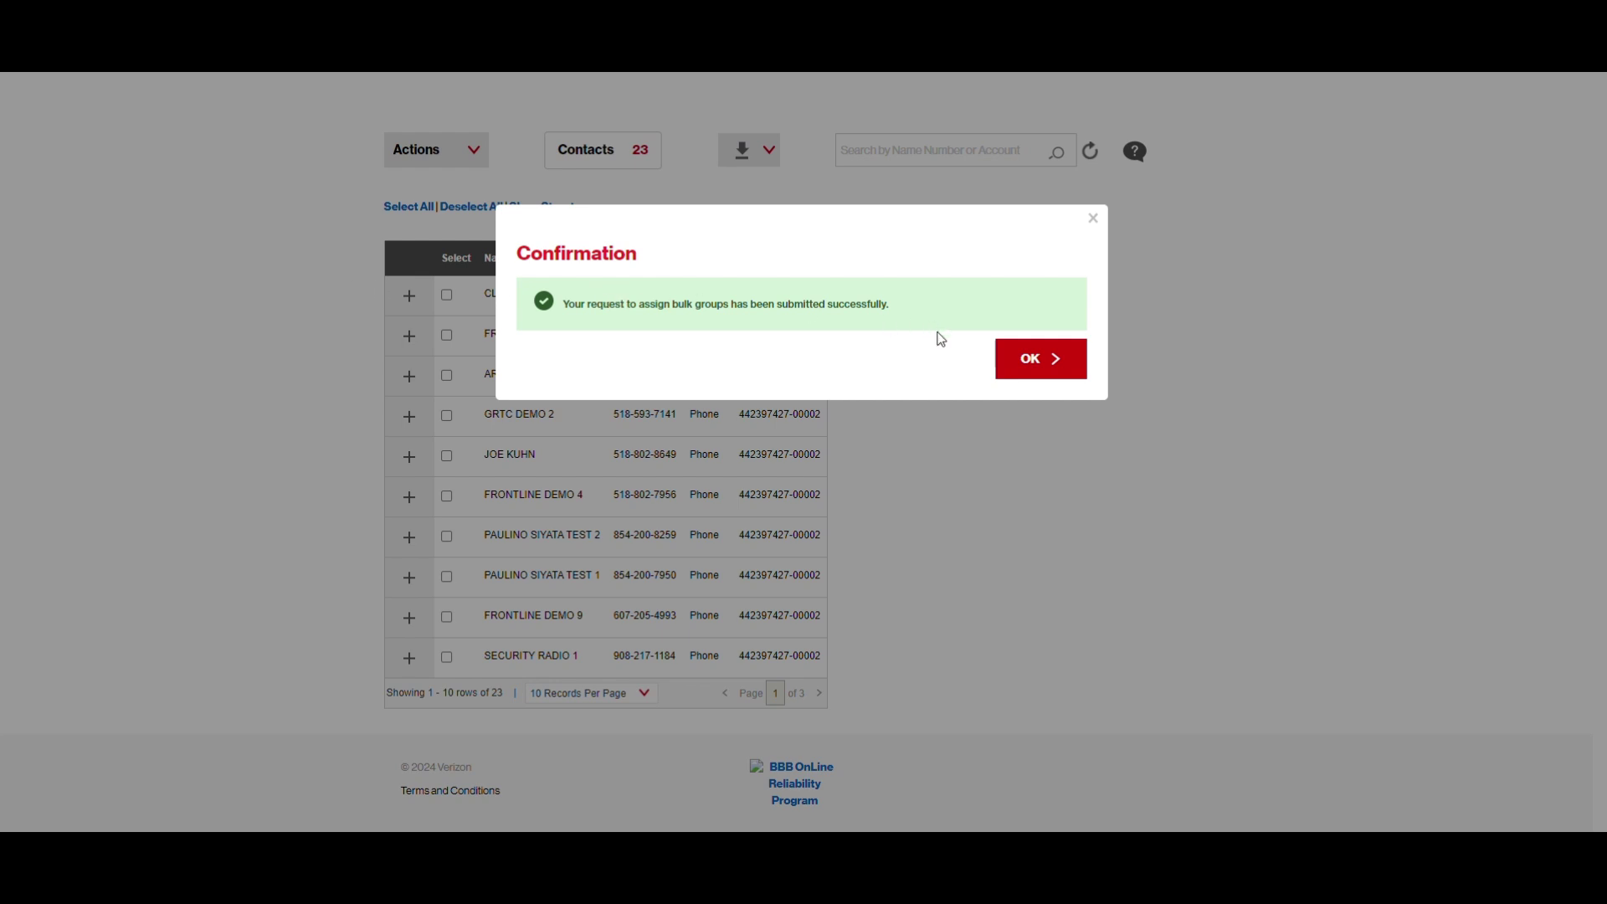
{"action": "left_click", "coordinate": [1043, 360]}
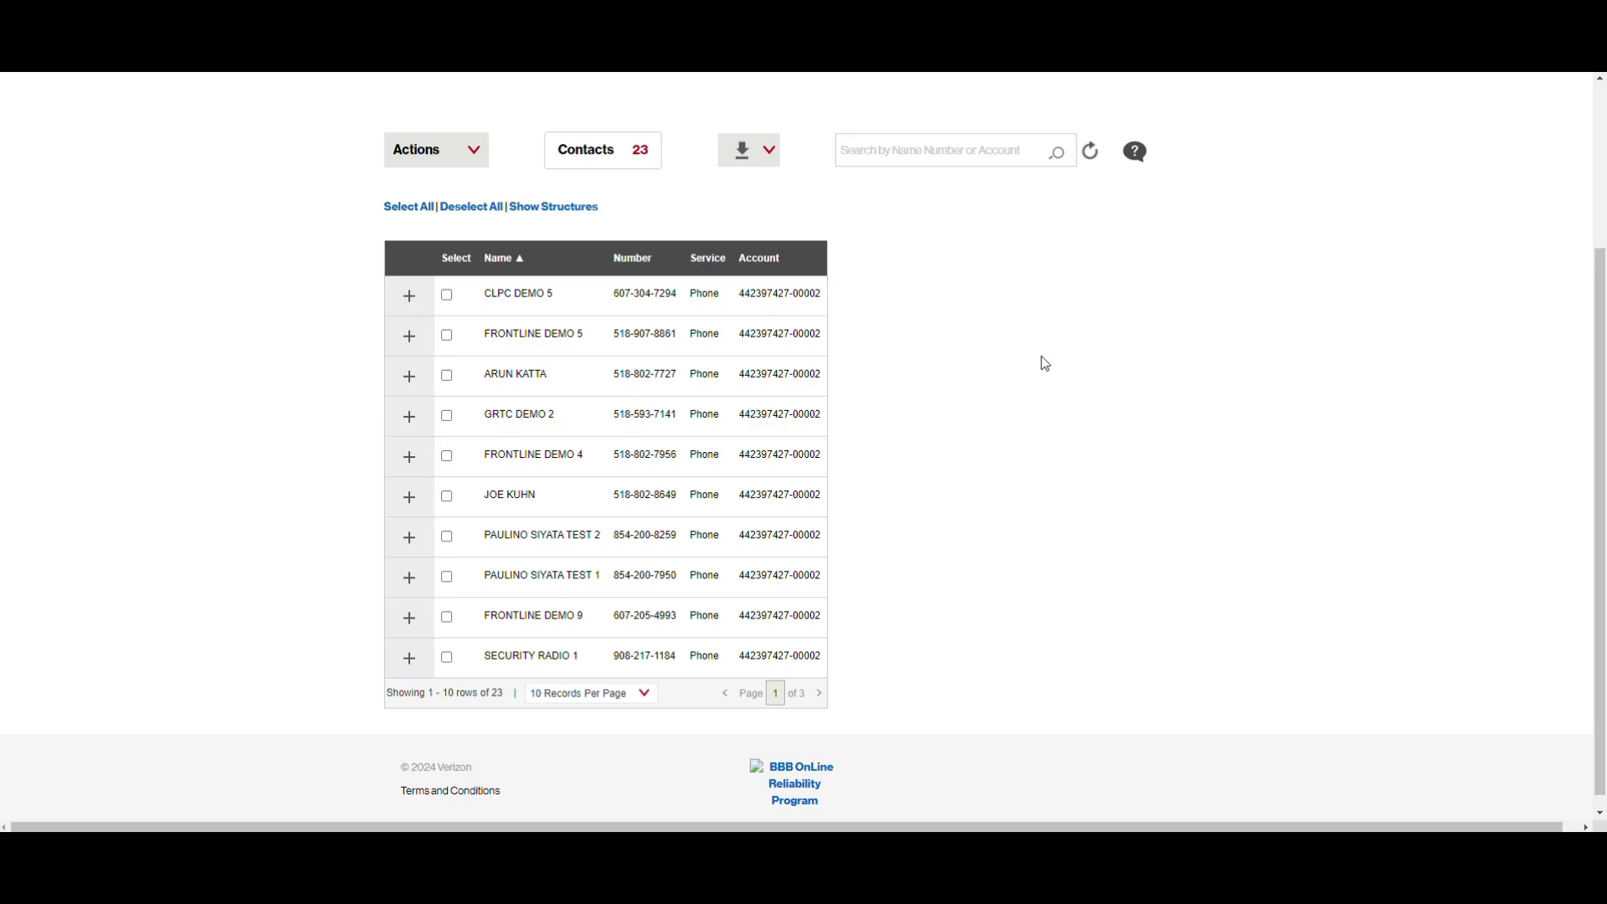
- Check the second test contact's Groups tab showing Demo Test at Zone 1, Channel 1, Priority 1
{"action": "left_click", "coordinate": [415, 548]}
{"action": "scroll", "coordinate": [1284, 560], "scroll_direction": "down", "scroll_amount": 3}
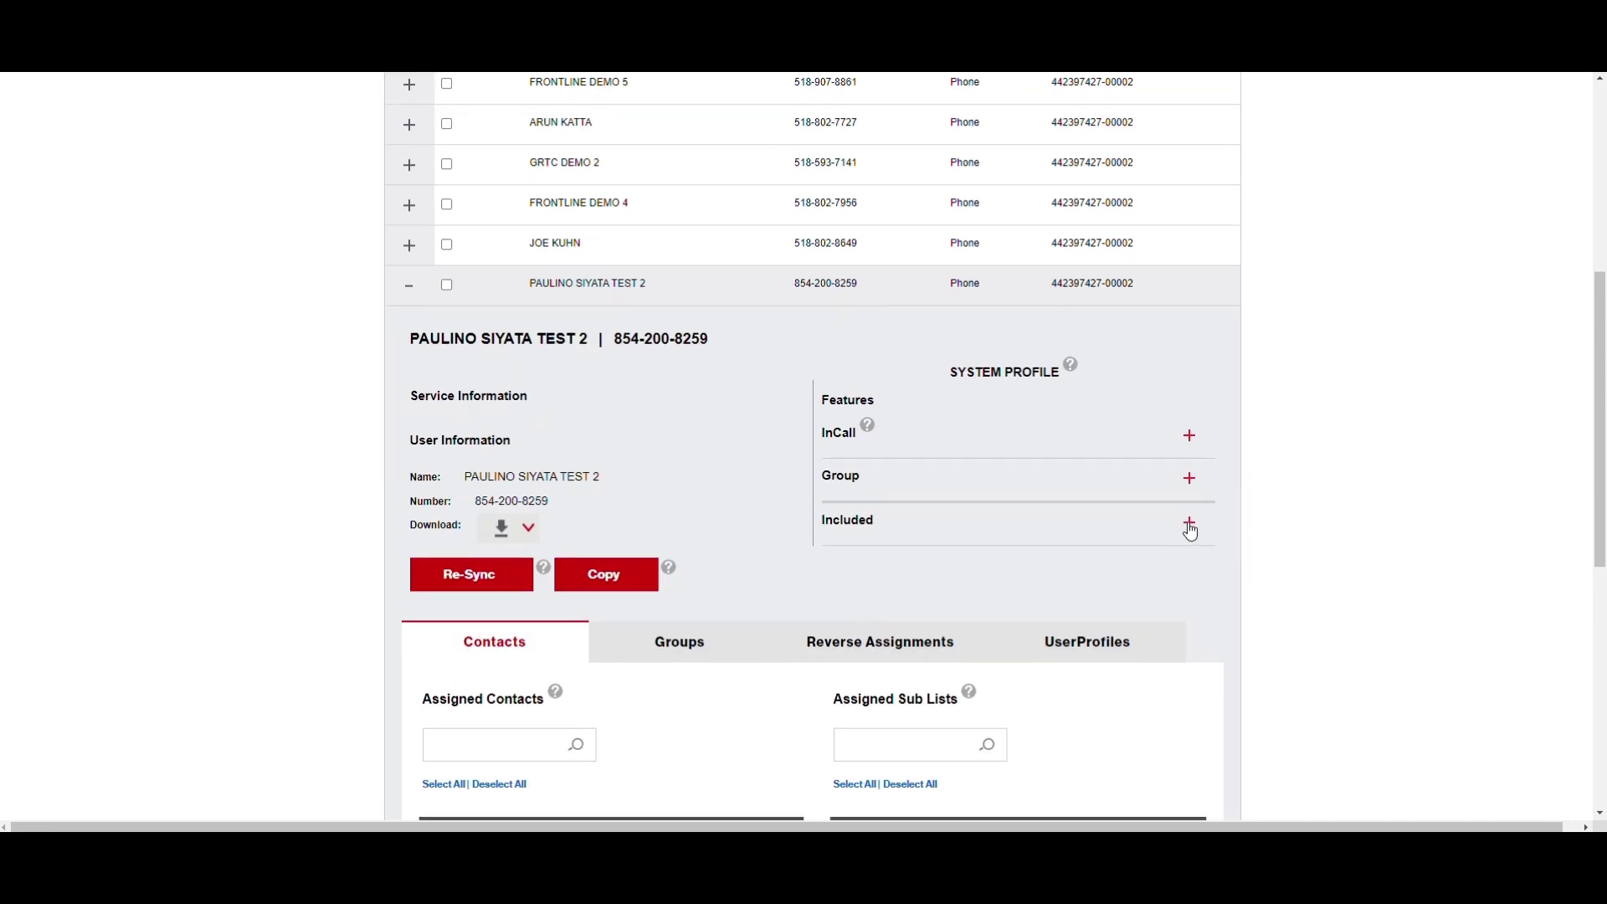
{"action": "left_click", "coordinate": [1189, 526]}
{"action": "scroll", "coordinate": [1140, 557], "scroll_direction": "down", "scroll_amount": 3}
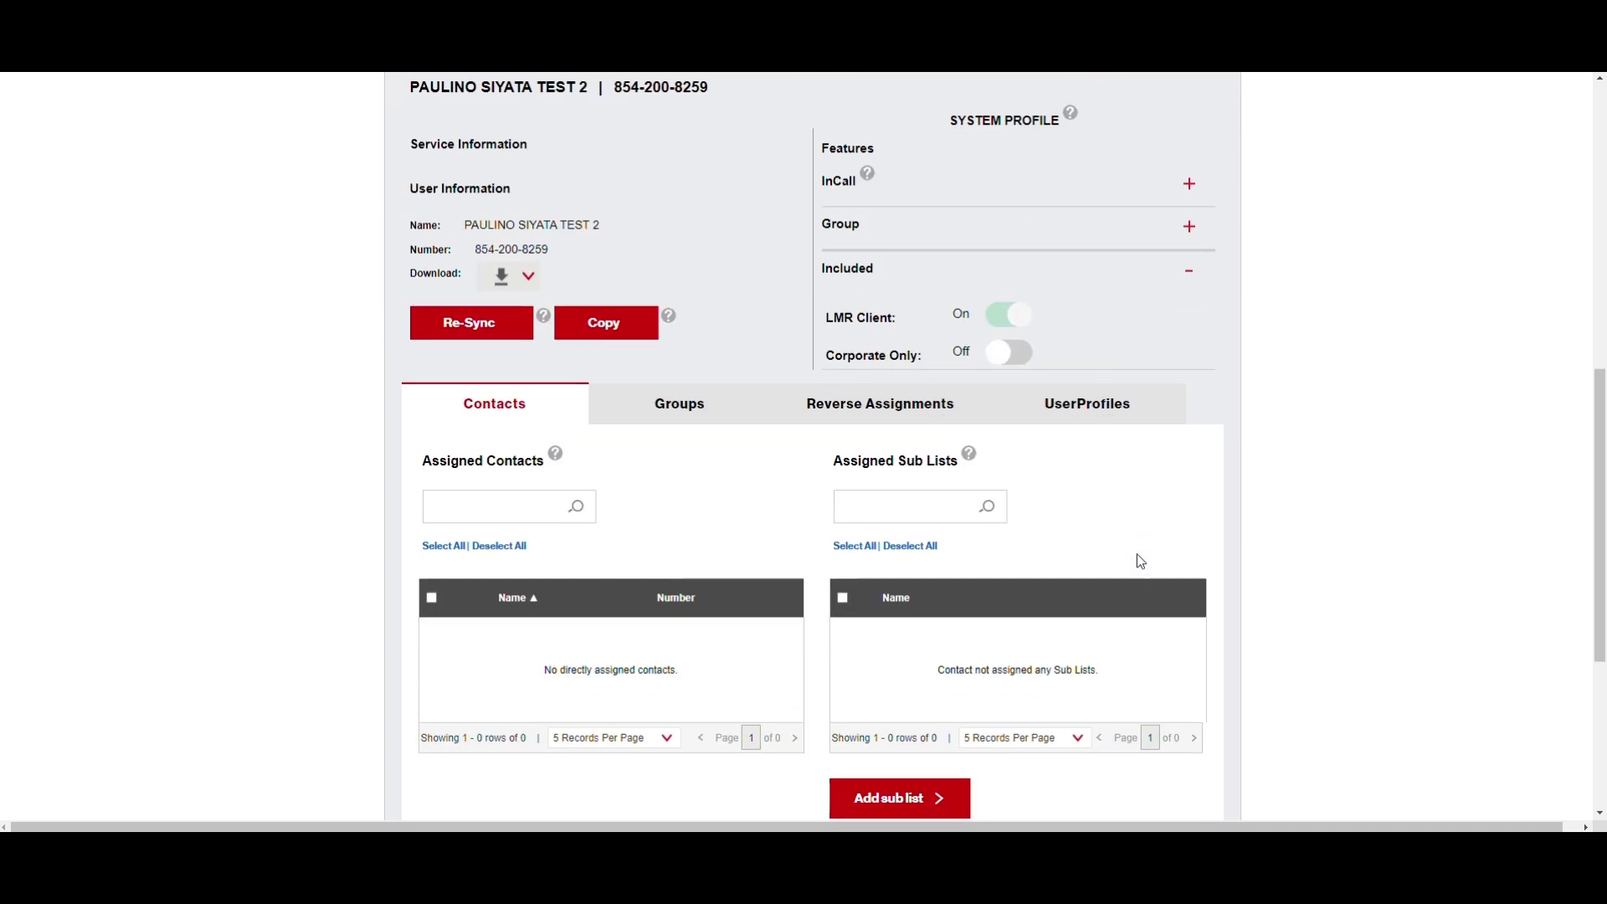
{"action": "left_click", "coordinate": [679, 403]}
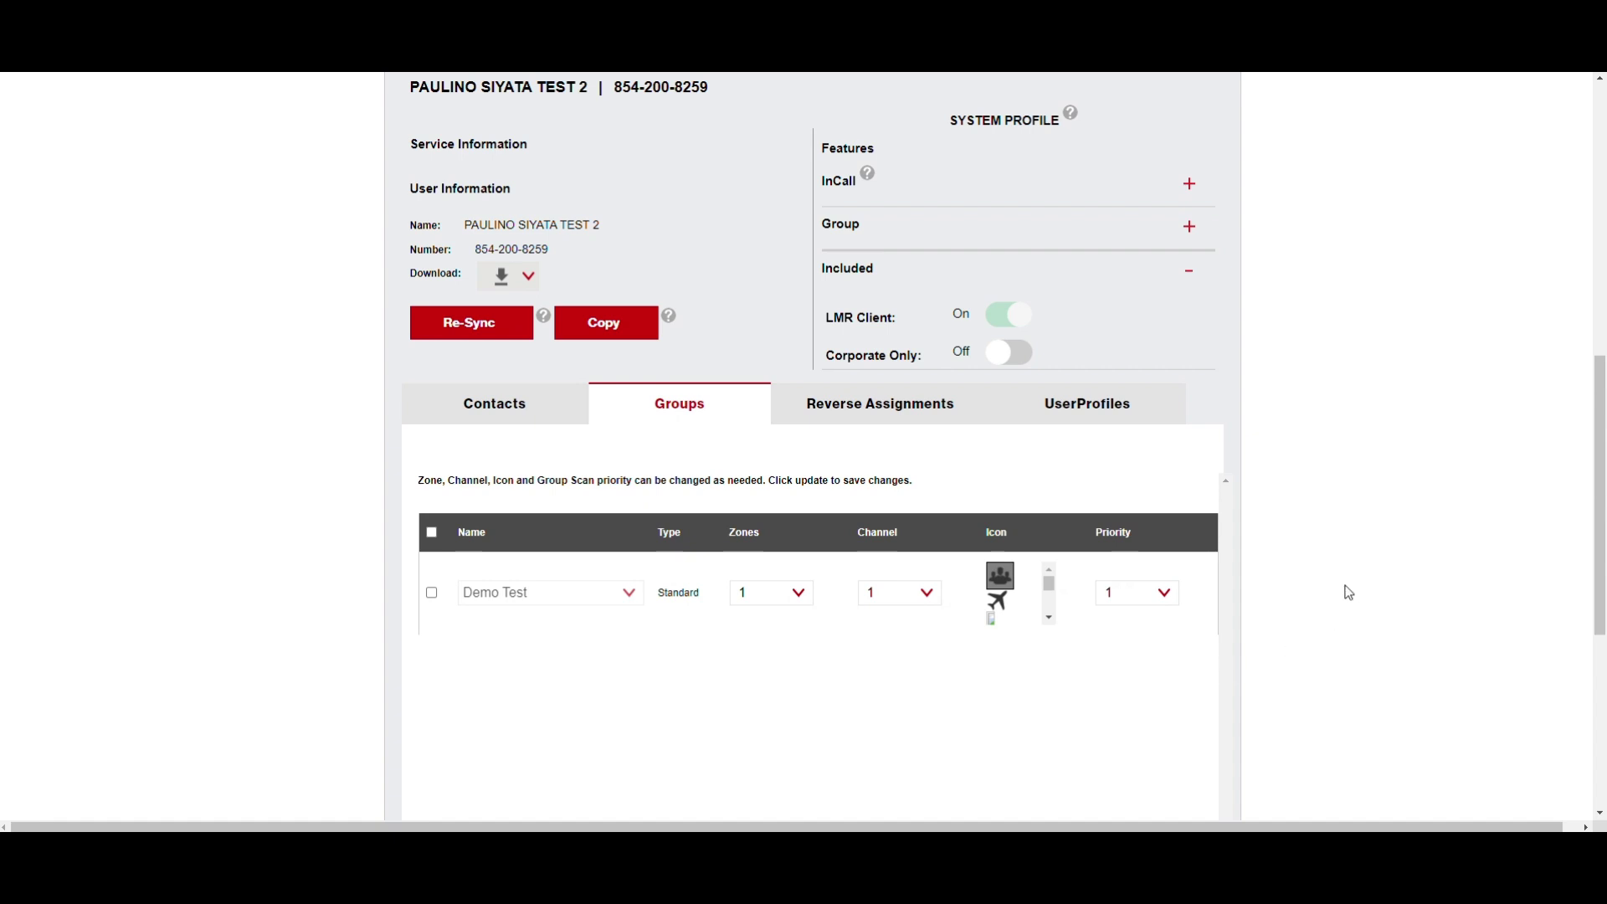
{"action": "scroll", "coordinate": [1352, 599], "scroll_direction": "up", "scroll_amount": 2}
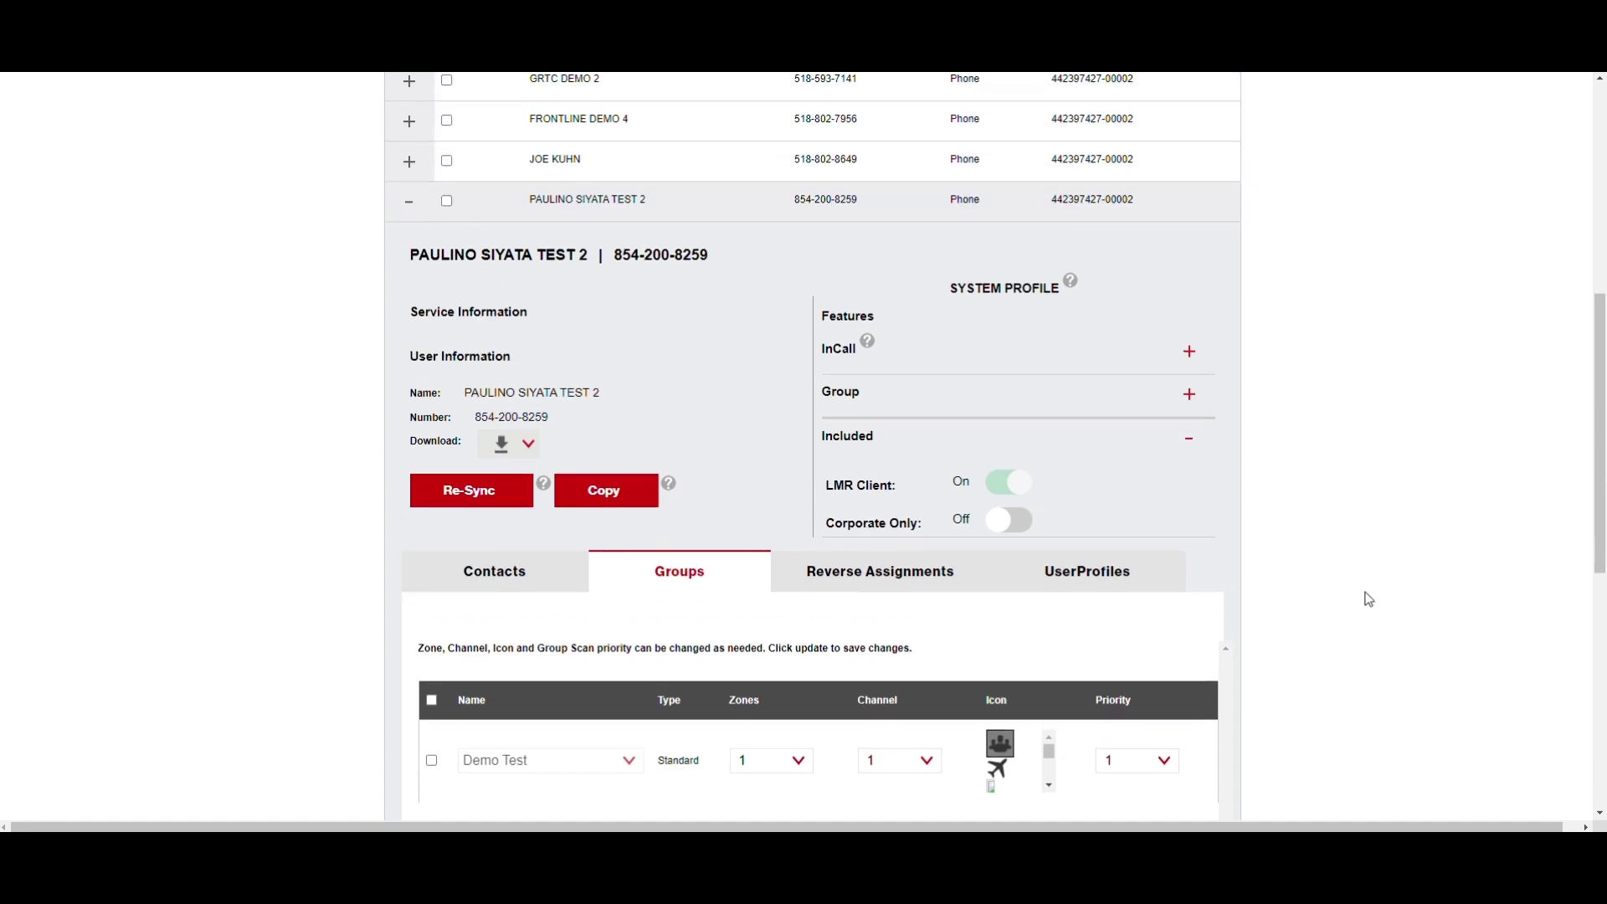